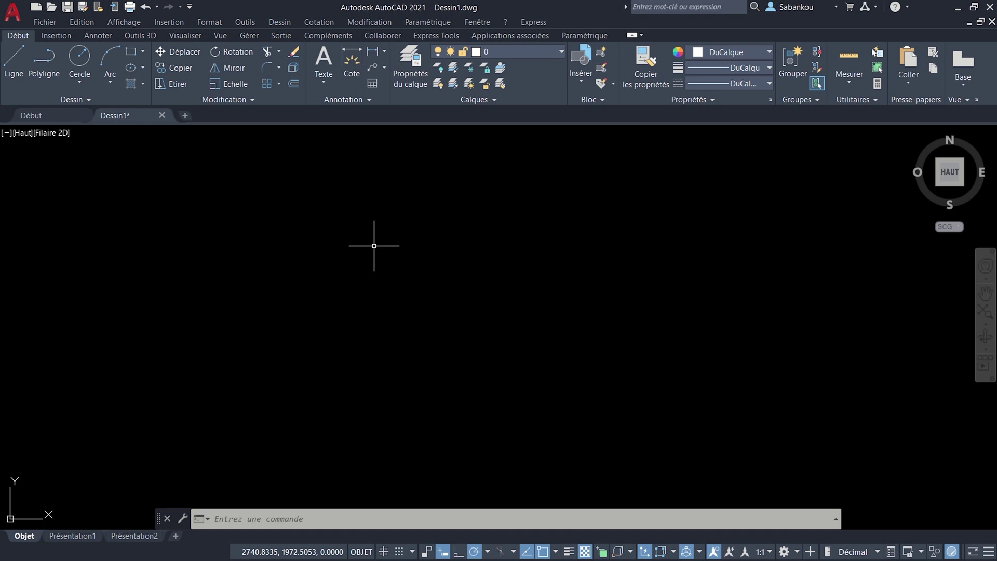
# Clear the stray RD entry and draw a 20-unit vertical line upward
pyautogui.write('RD')
pyautogui.press('F7')
pyautogui.press('Escape')
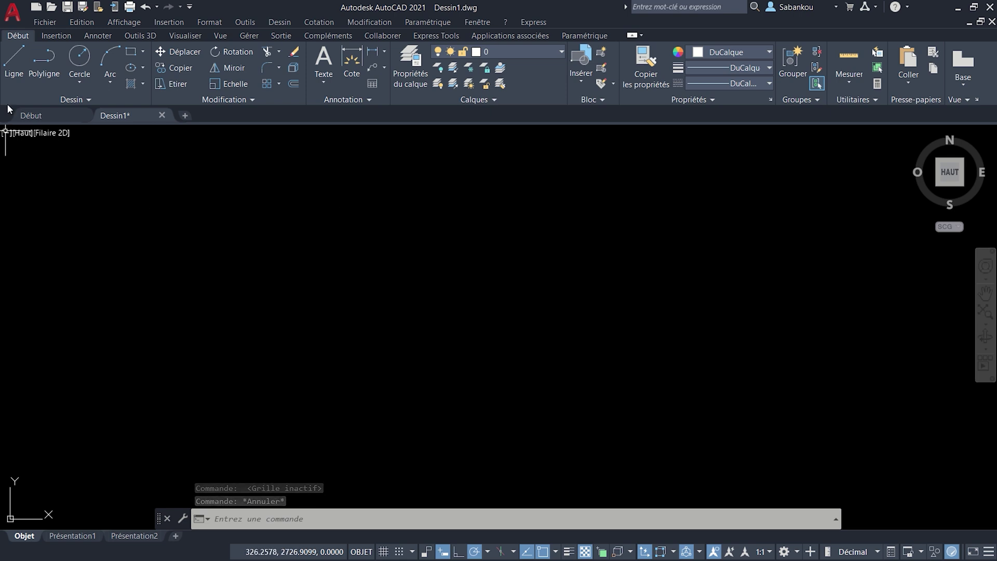
pyautogui.click(15, 58)
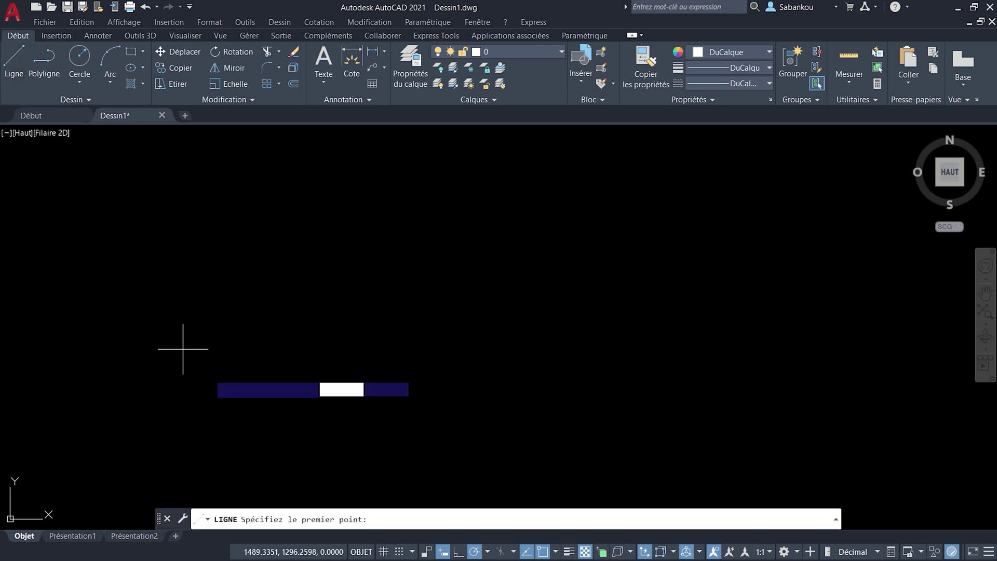
pyautogui.click(272, 375)
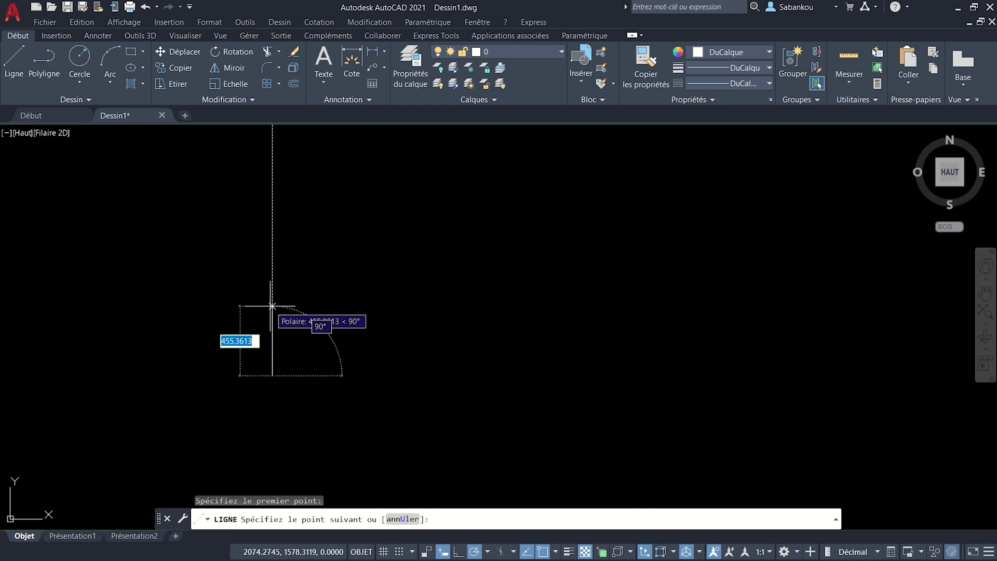
pyautogui.write('20')
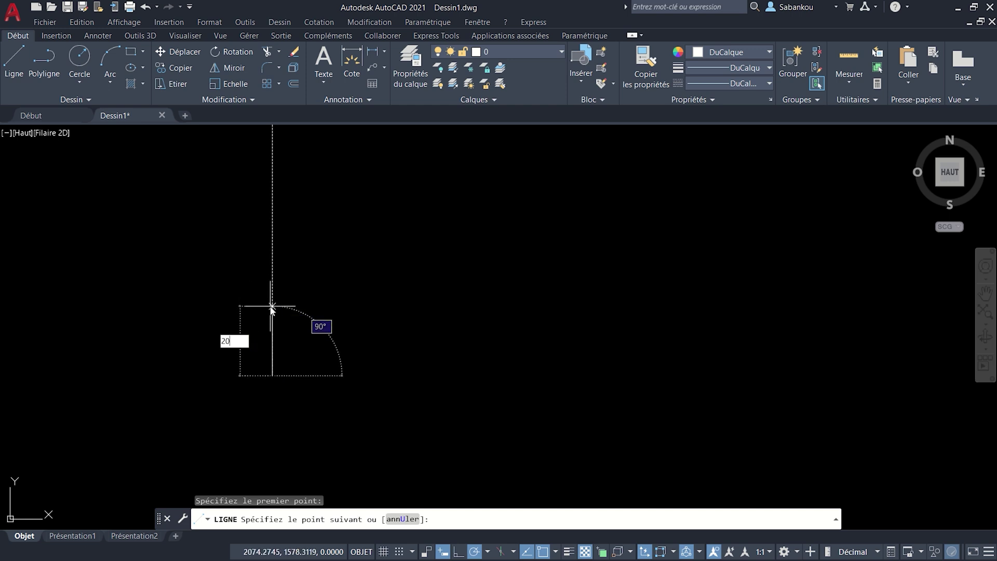
pyautogui.press('Return')
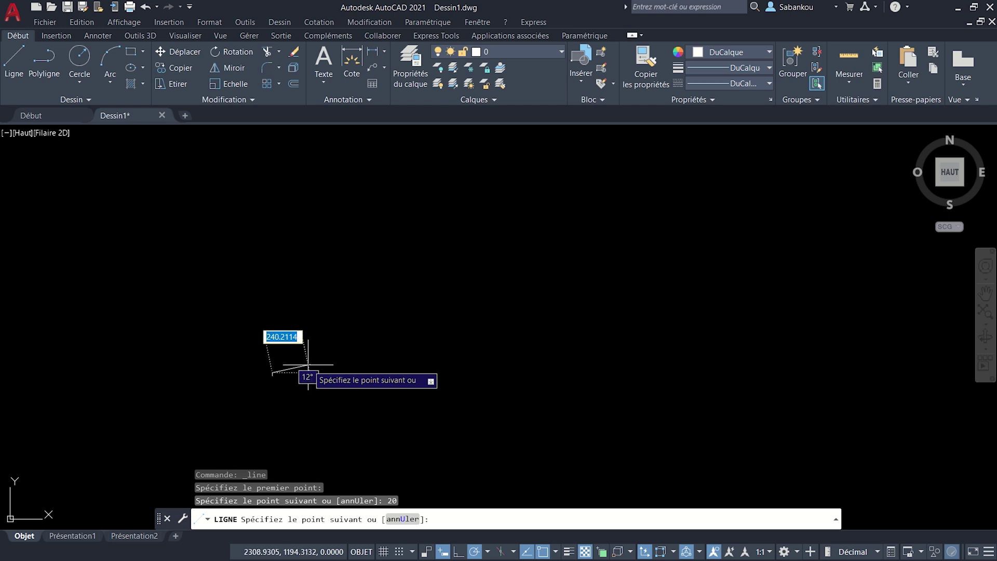
# Add a 20-unit horizontal line to complete the L, then centre it in view
pyautogui.scroll(5, 308, 365)
pyautogui.scroll(5, 279, 388)
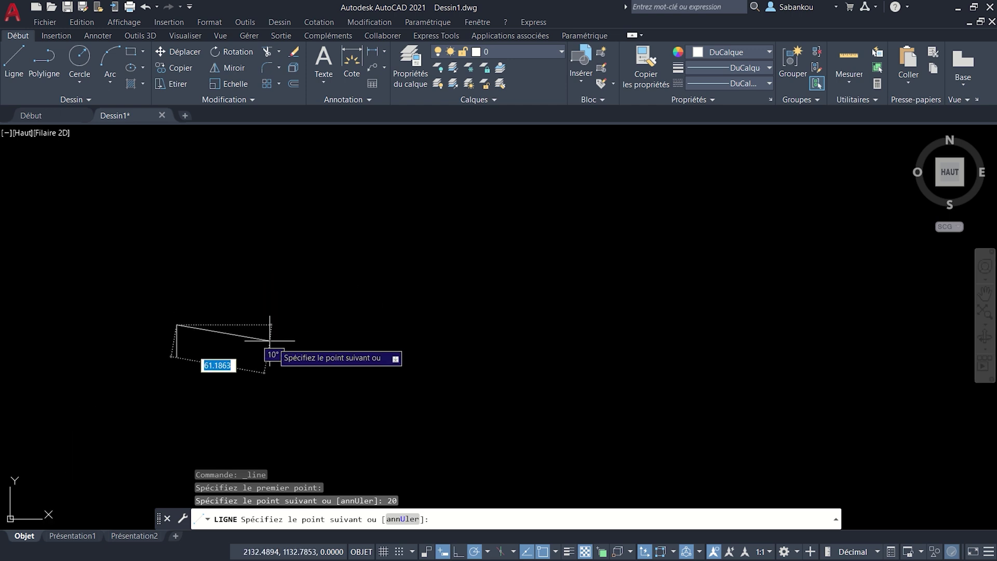
pyautogui.write('2')
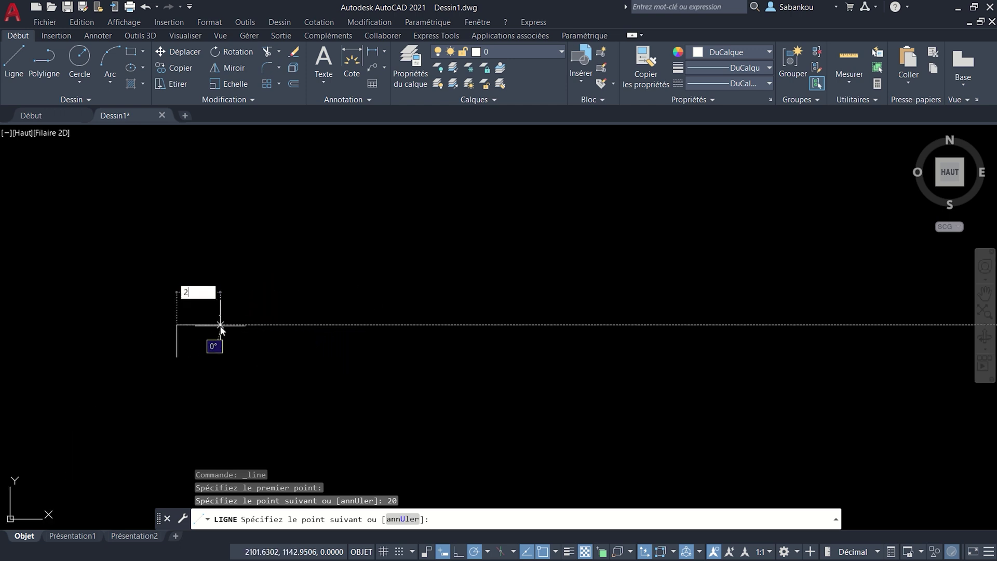
pyautogui.write('0')
pyautogui.press('Return')
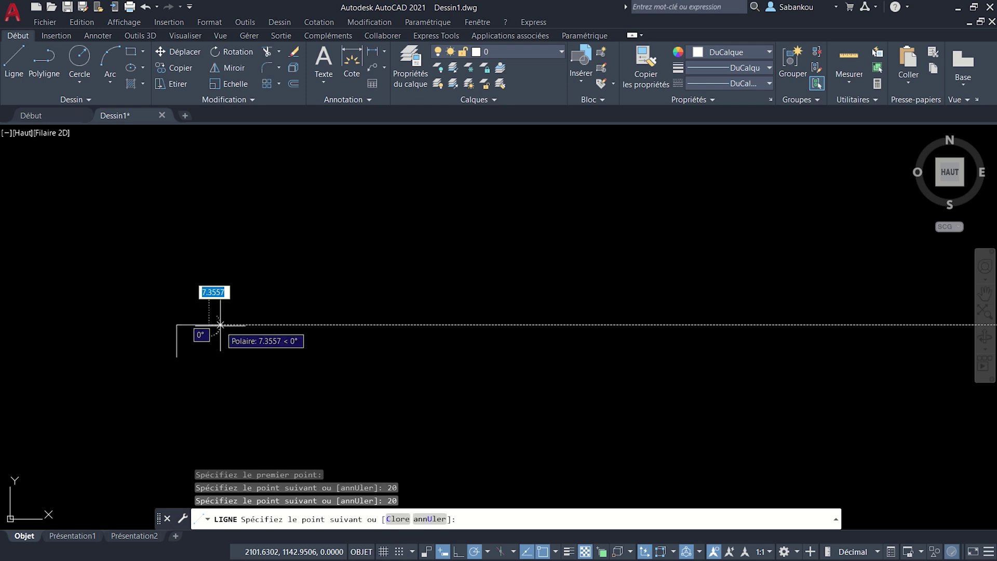
pyautogui.press('Return')
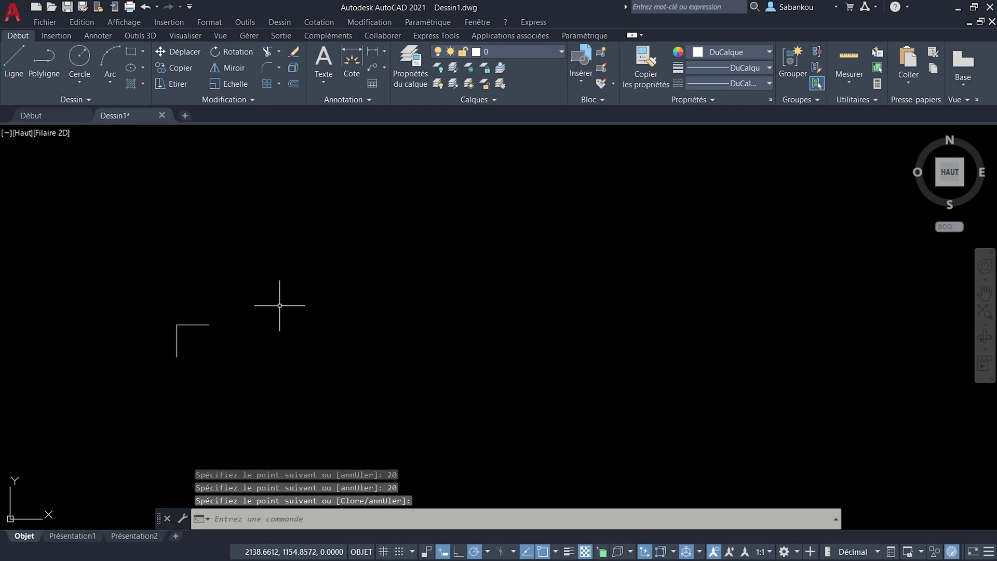
pyautogui.moveTo(280, 305); pyautogui.dragTo(474, 225, button='middle')
pyautogui.scroll(4, 463, 252)
pyautogui.moveTo(421, 258); pyautogui.dragTo(455, 273, button='middle')
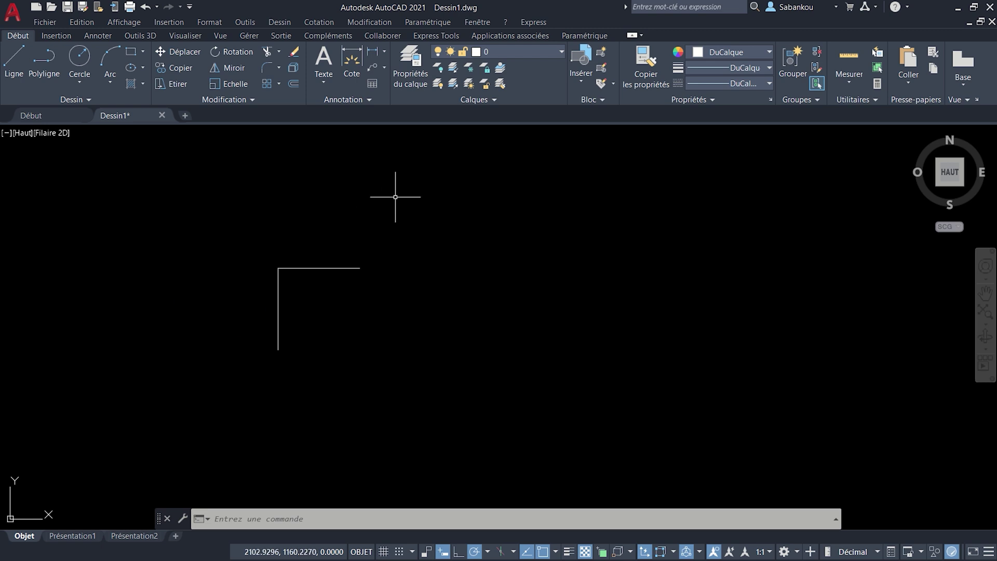
# Fillet the L's corner at radius 5, picking the vertical then horizontal line
pyautogui.click(268, 68)
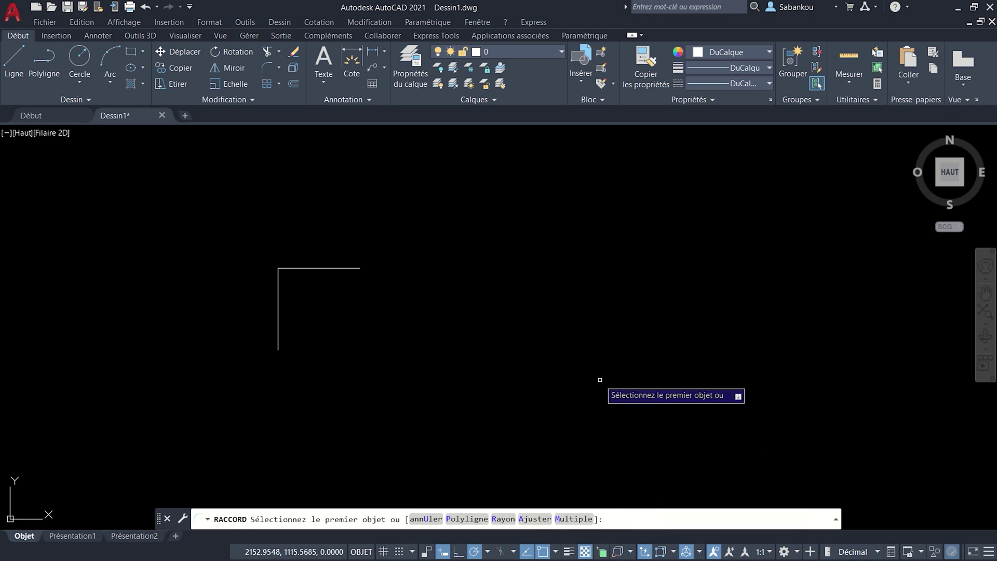
pyautogui.click(504, 519)
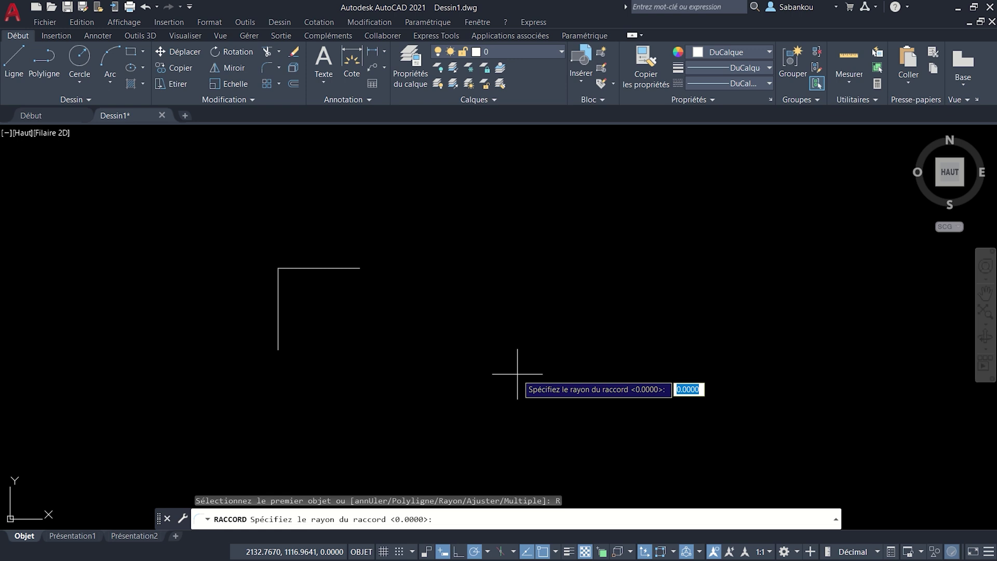
pyautogui.write('5')
pyautogui.press('Return')
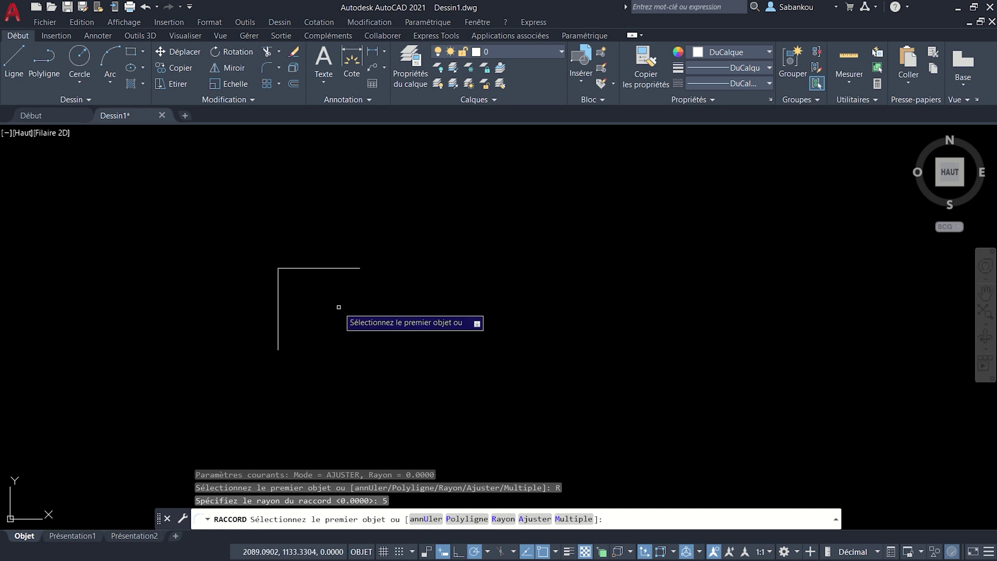
pyautogui.click(278, 284)
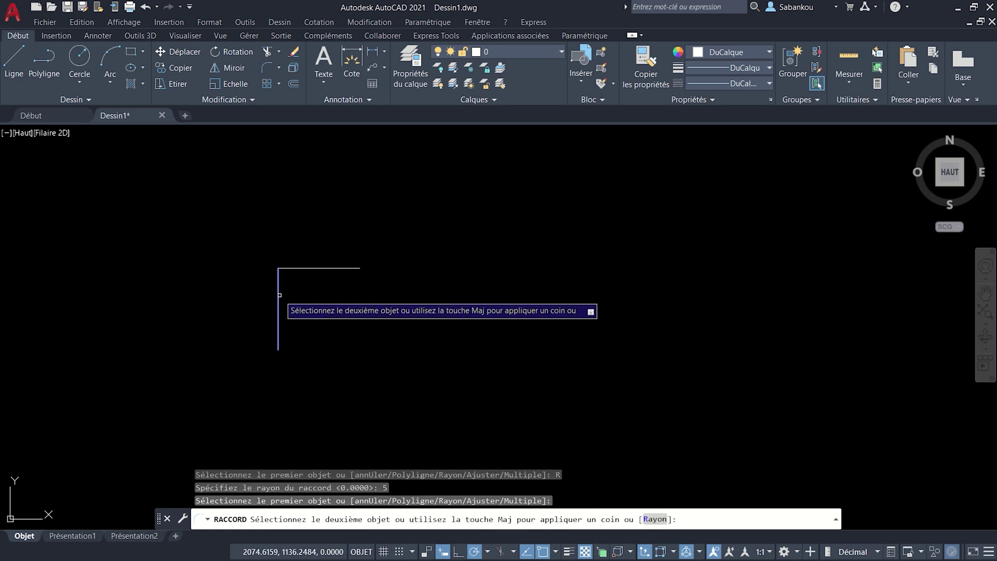
pyautogui.click(324, 269)
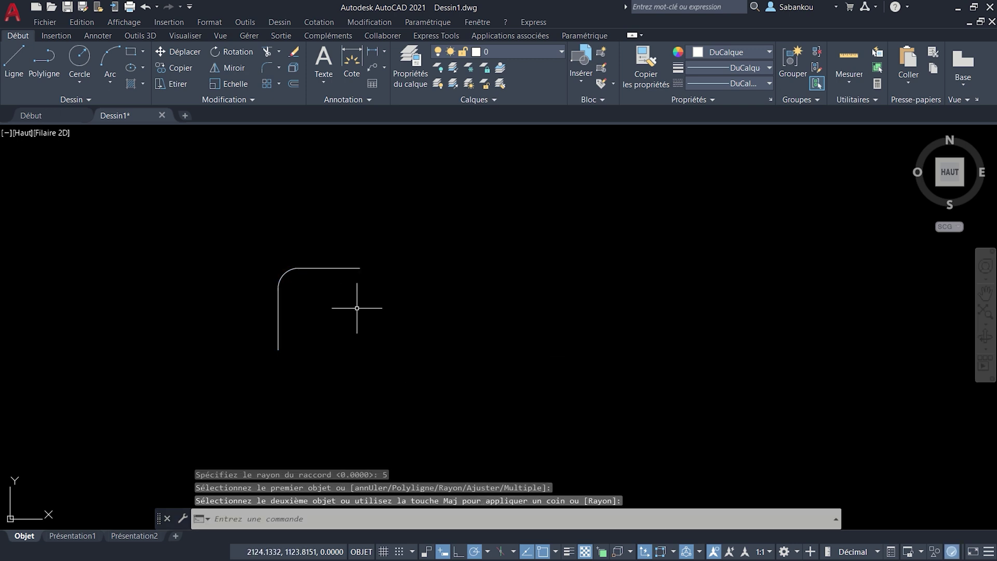
pyautogui.scroll(2, 304, 285)
pyautogui.moveTo(280, 276); pyautogui.dragTo(284, 277, button='middle')
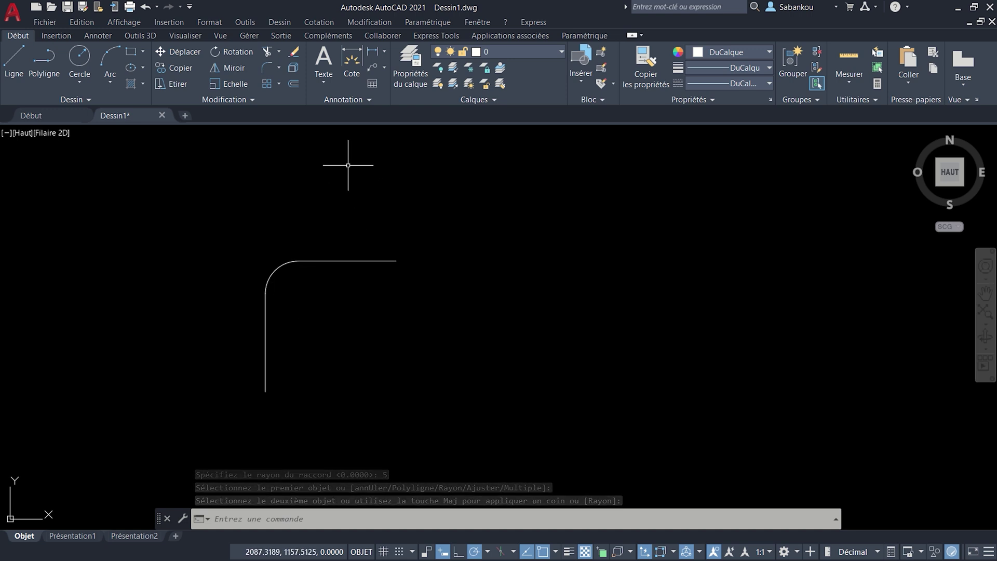
# Place an R5 radius dimension on the fillet arc, outside the corner
pyautogui.click(385, 51)
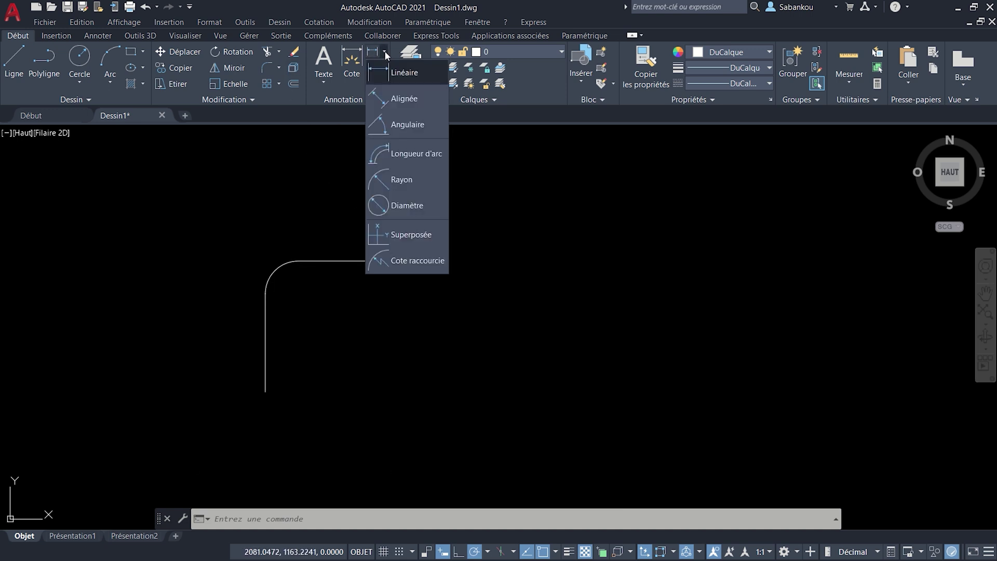
pyautogui.click(425, 181)
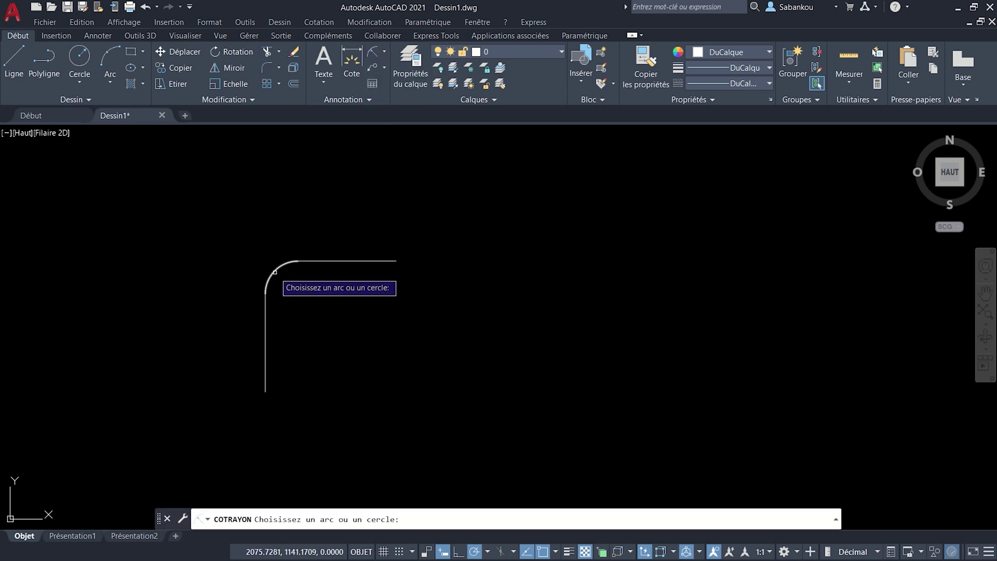
pyautogui.click(274, 272)
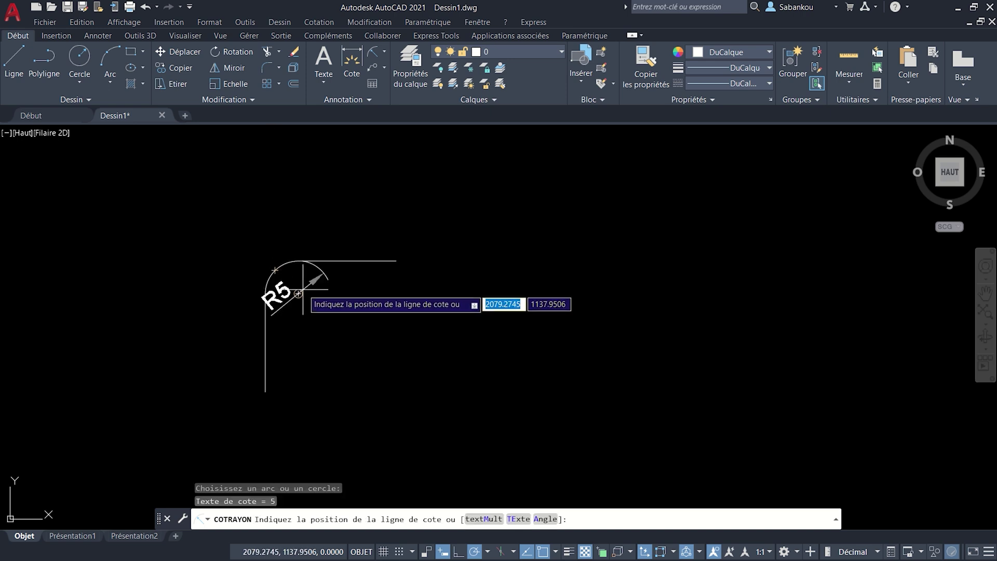
pyautogui.scroll(3, 273, 262)
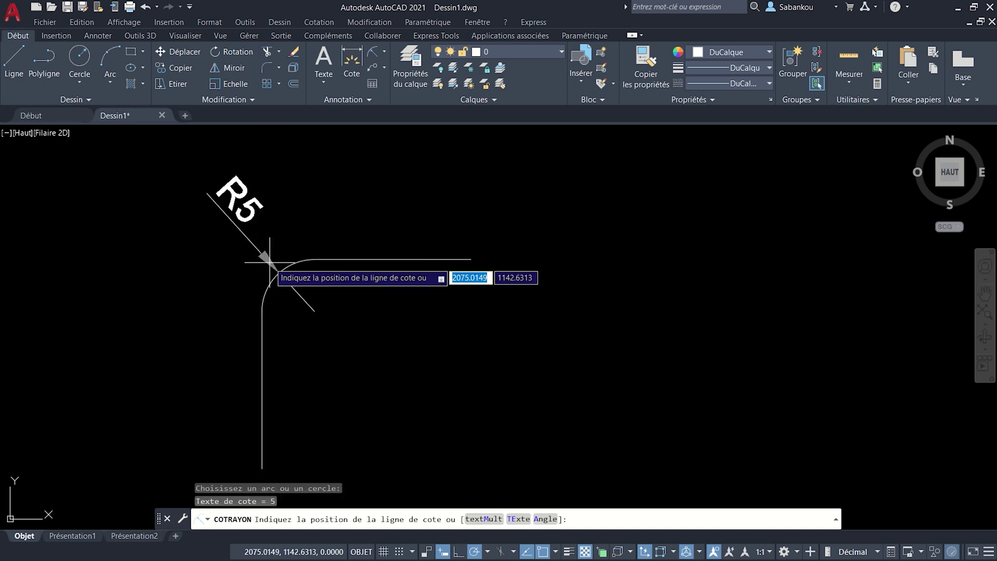
pyautogui.click(270, 265)
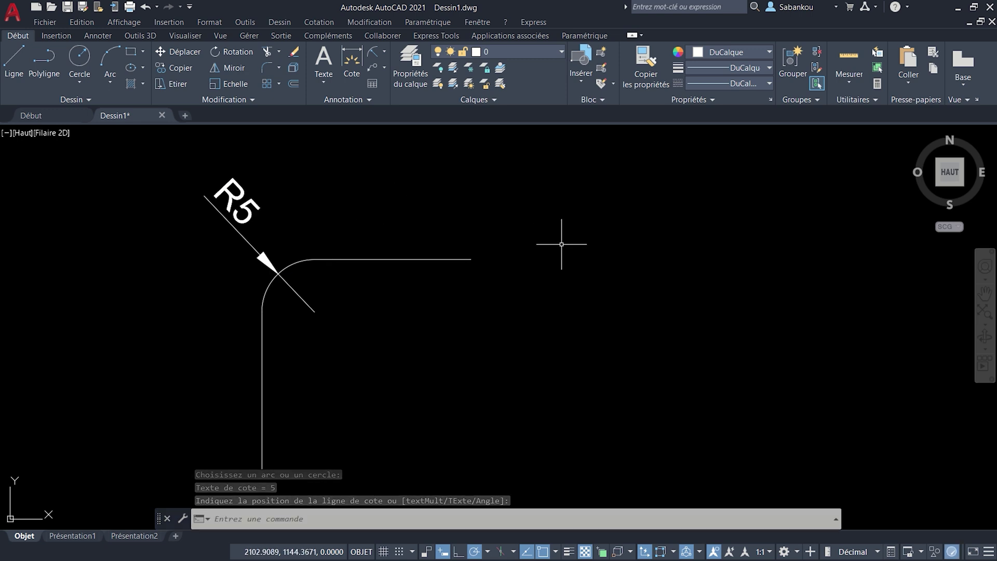
# Draw a vertical line and a separate horizontal line above-right, not touching it
pyautogui.click(14, 60)
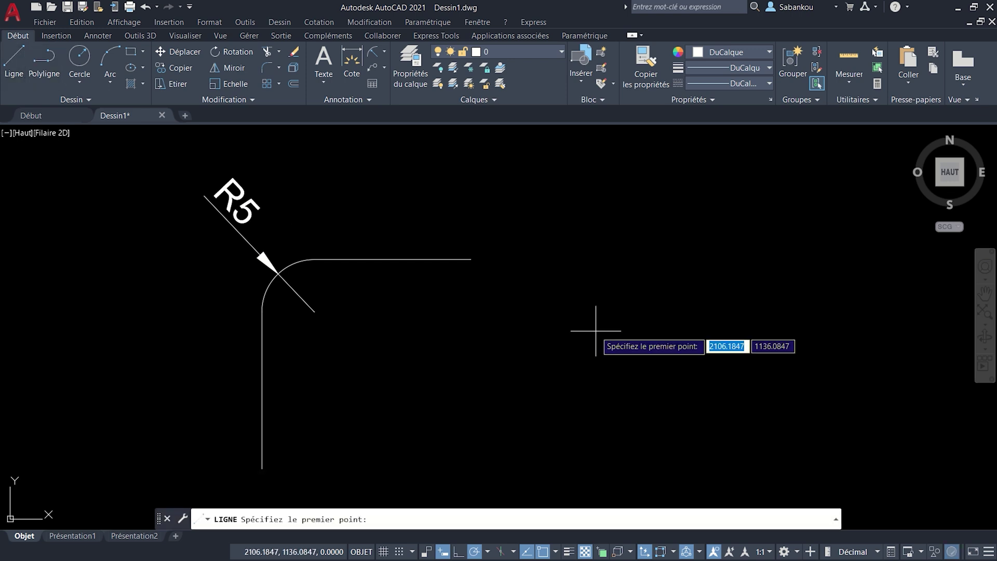
pyautogui.click(597, 426)
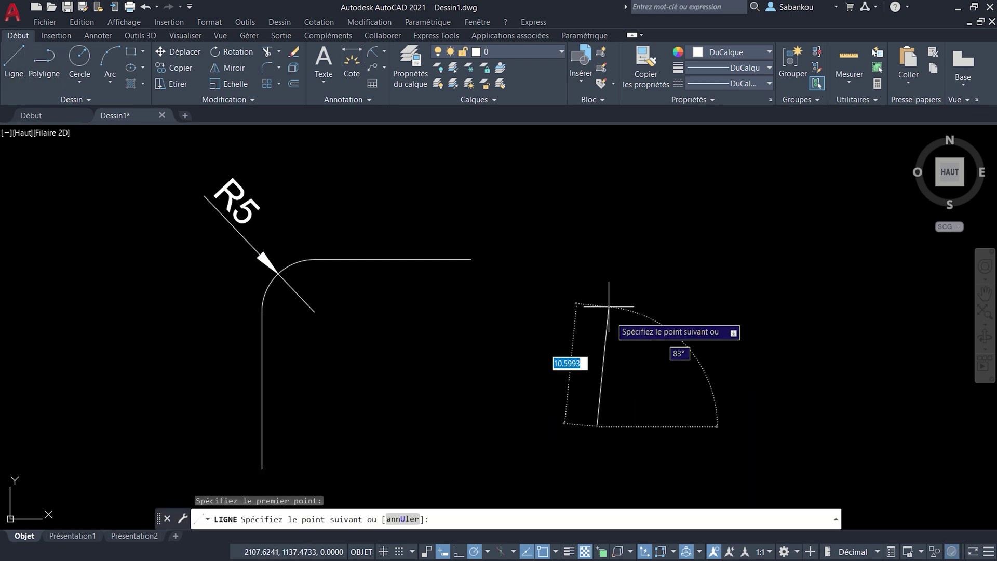
pyautogui.click(594, 272)
pyautogui.press('Return')
pyautogui.press('Return')
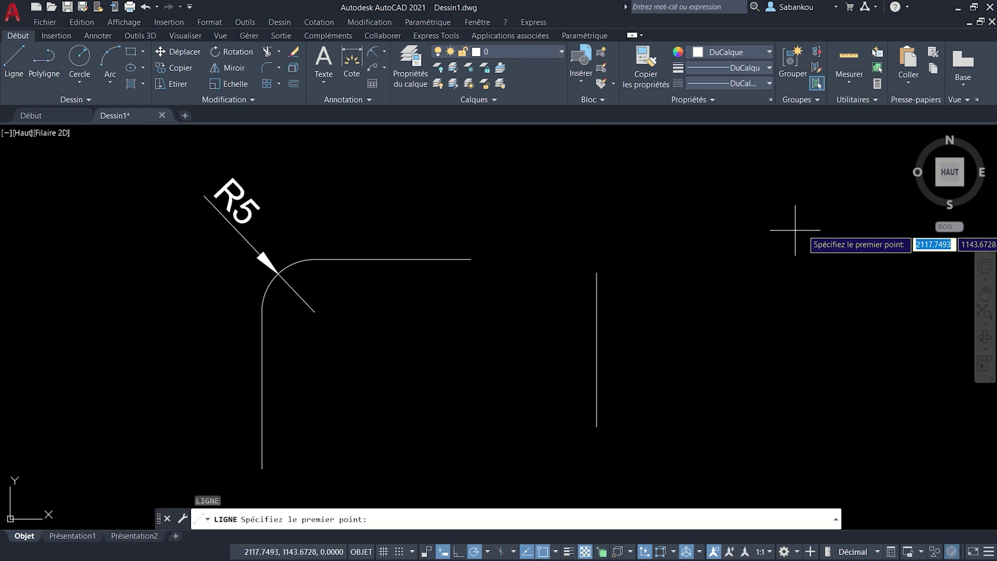
pyautogui.click(679, 250)
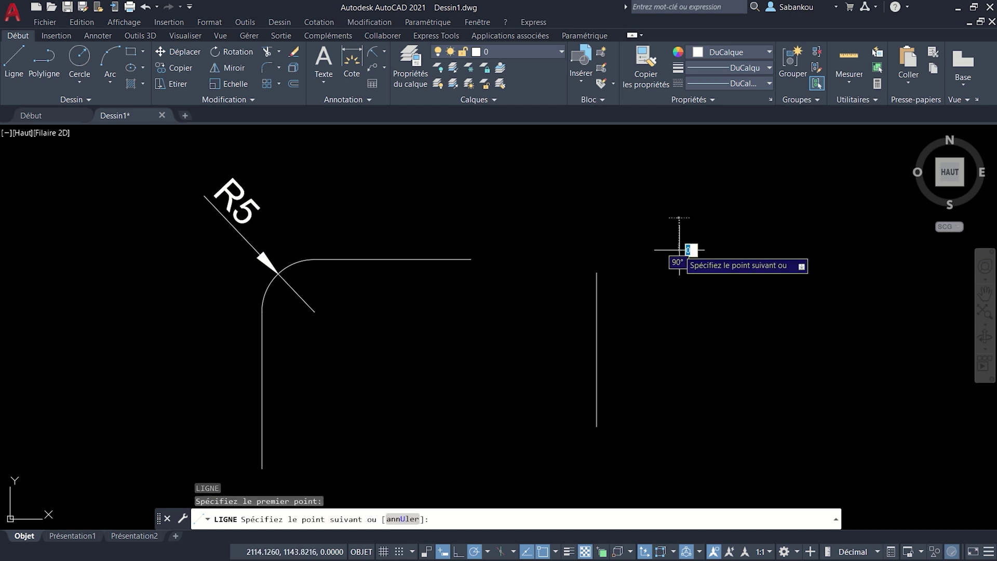
pyautogui.click(834, 251)
pyautogui.press('Return')
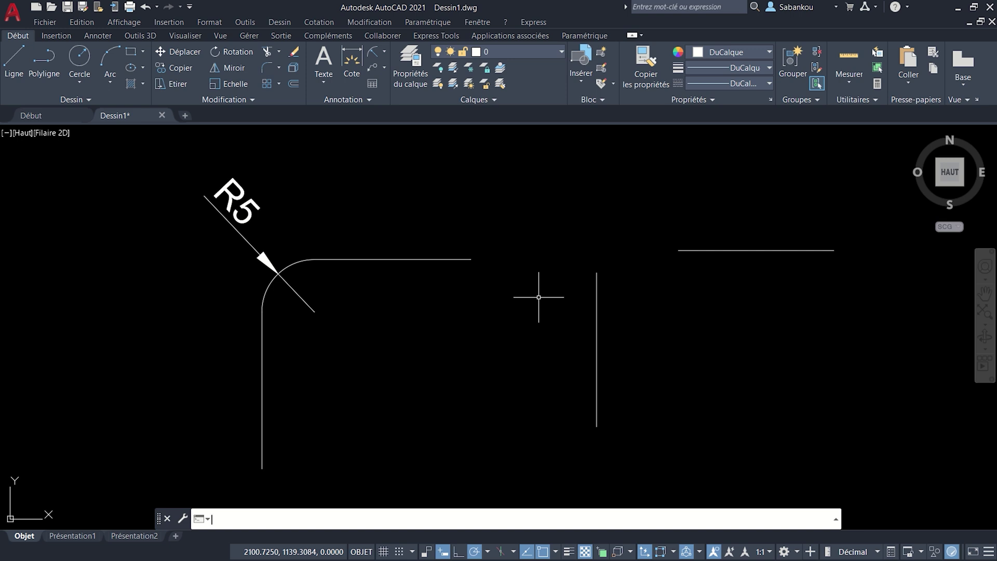
# Join the two lines with RACCORD, holding Shift for a zero-radius sharp corner
pyautogui.write('racc')
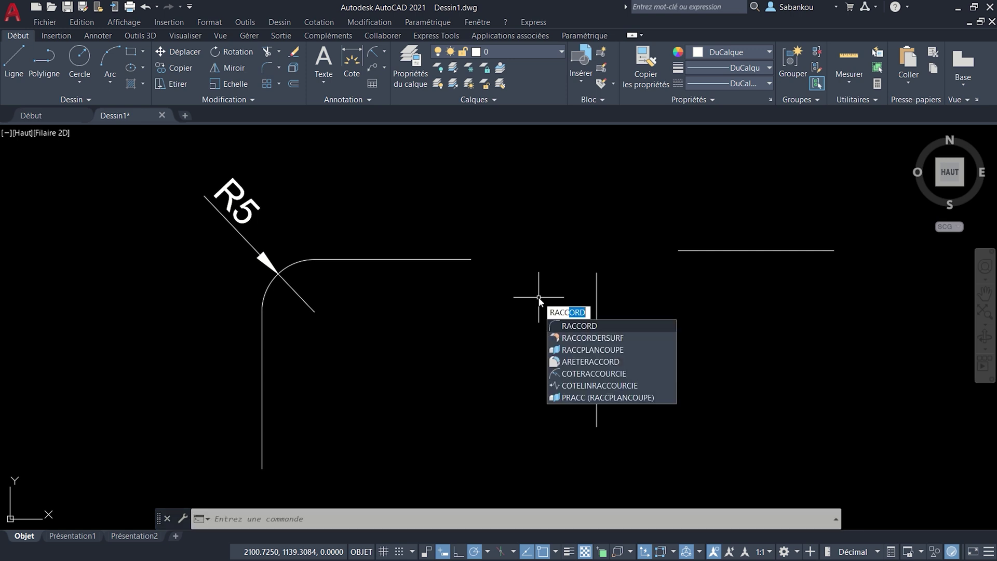
pyautogui.press('Return')
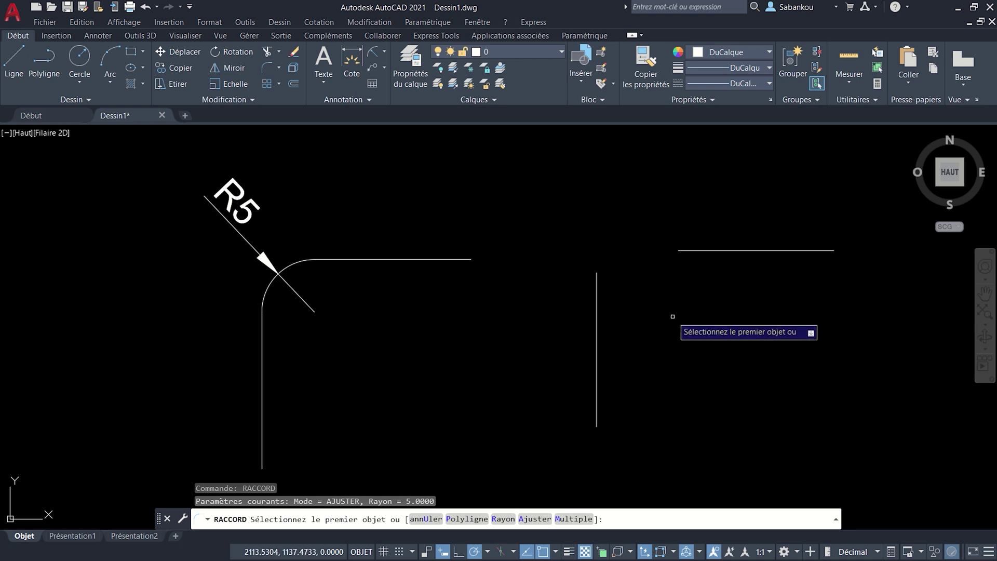
pyautogui.click(598, 309)
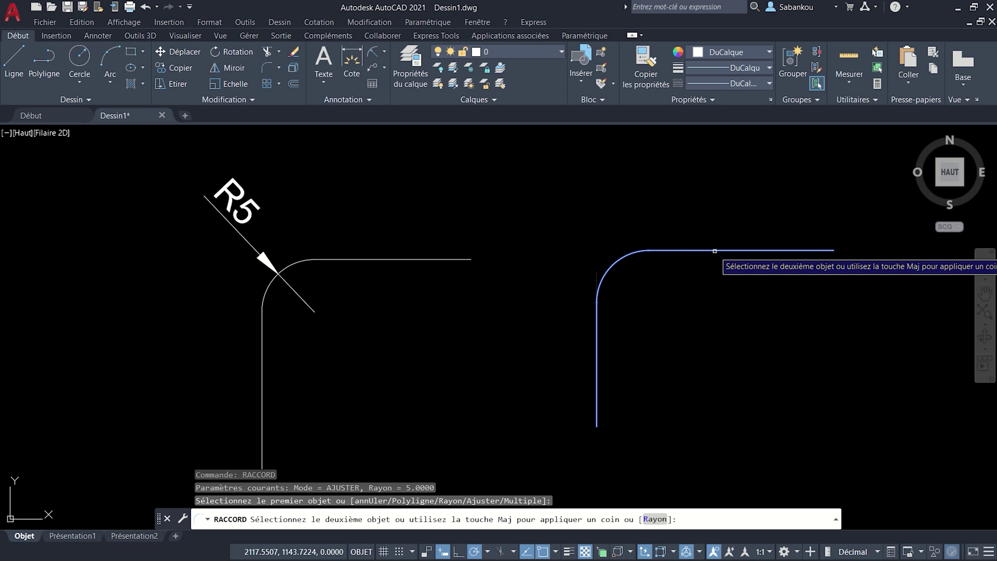
pyautogui.press('shift')
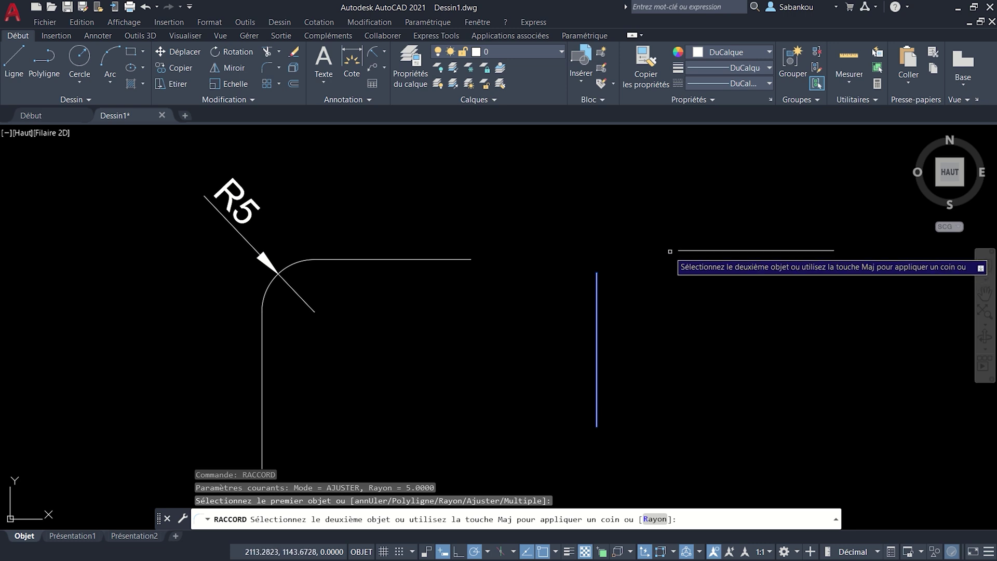
pyautogui.click(704, 250)
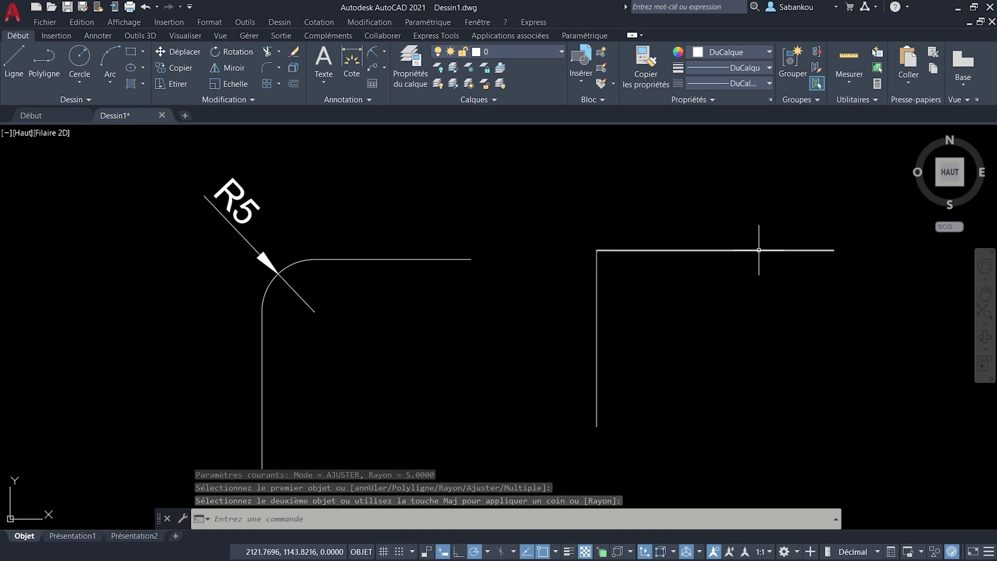
# Zoom to extents and pan the view to an empty area of the drawing
pyautogui.middleClick(779, 311)
pyautogui.middleClick(780, 311)
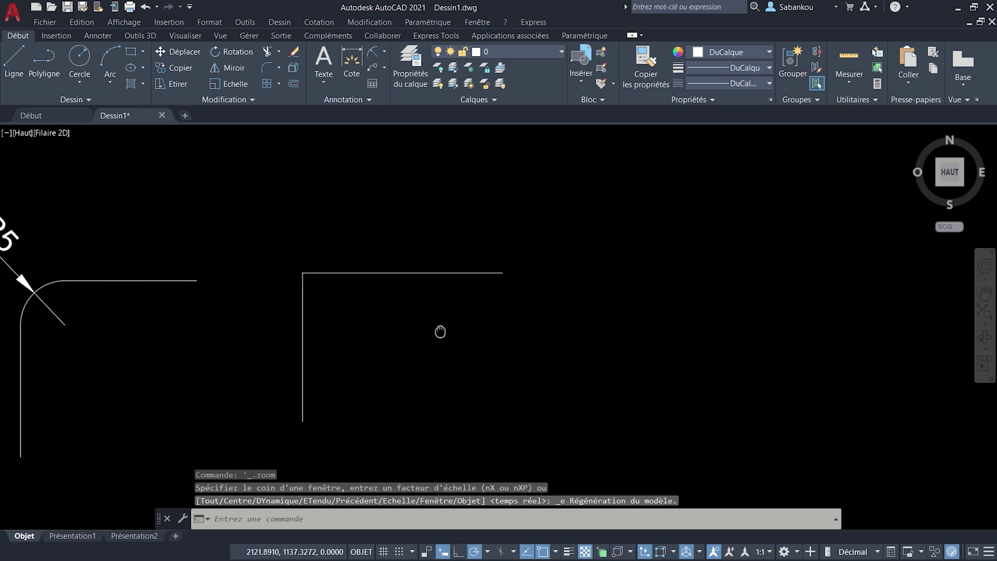
pyautogui.moveTo(759, 325); pyautogui.dragTo(459, 328, button='middle')
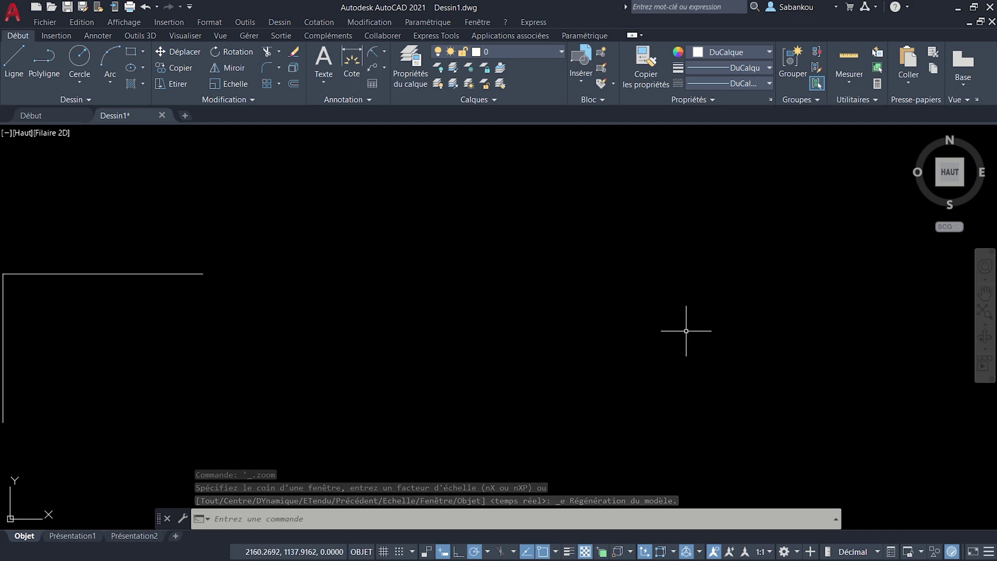
pyautogui.hotkey('ctrl', 'y')
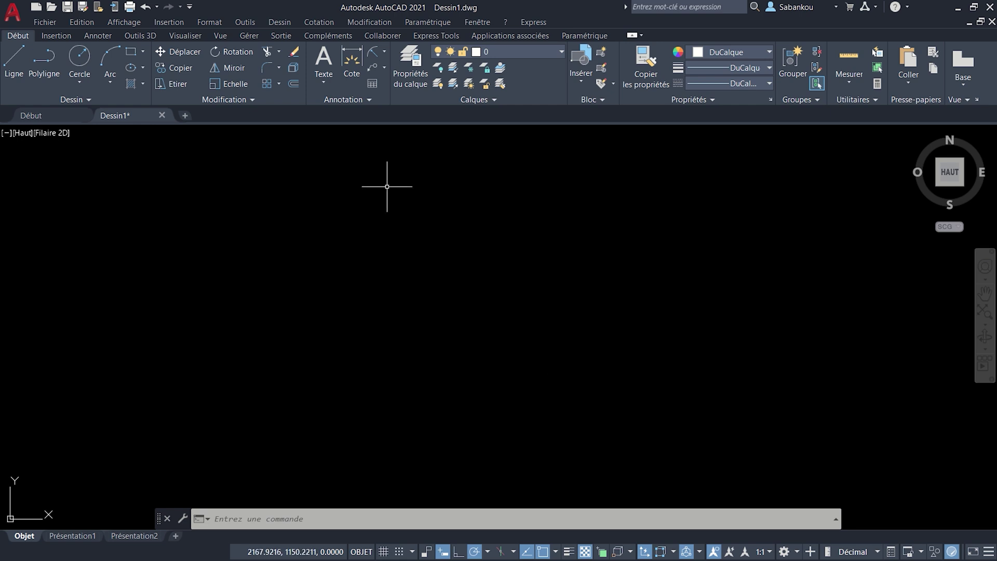
pyautogui.click(280, 67)
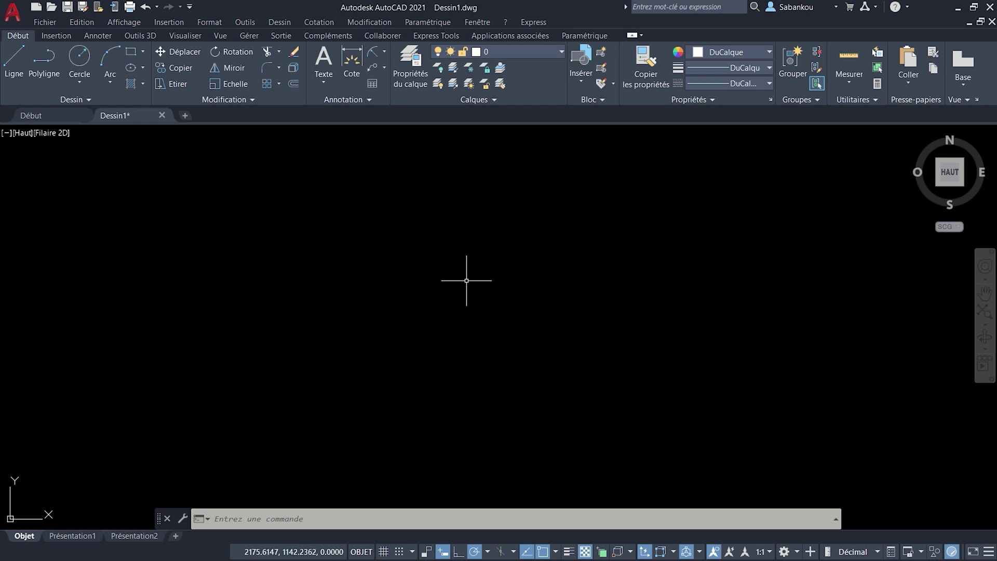
# Cancel the stray CF entry and start the Rectangle command
pyautogui.write('CF')
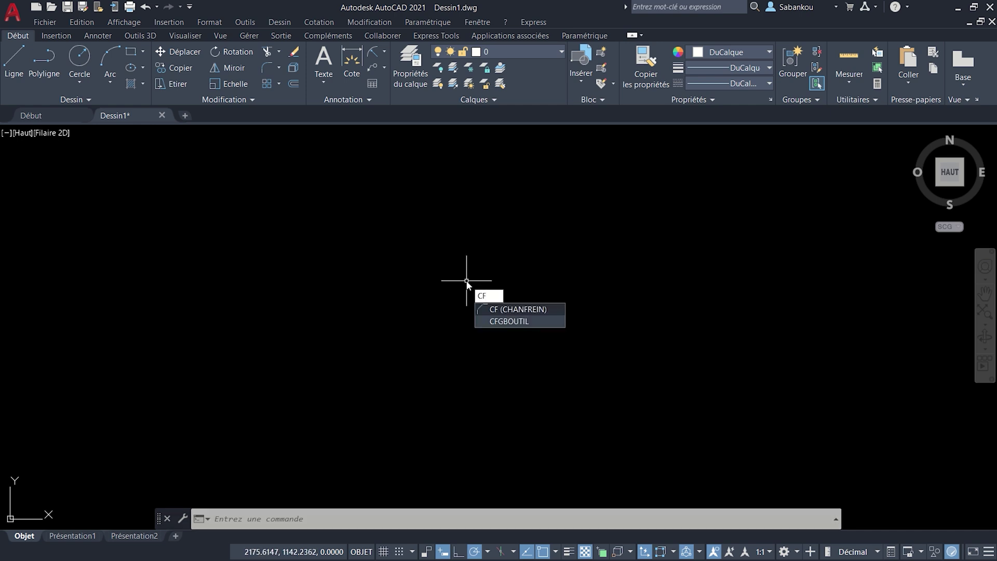
pyautogui.press('Escape')
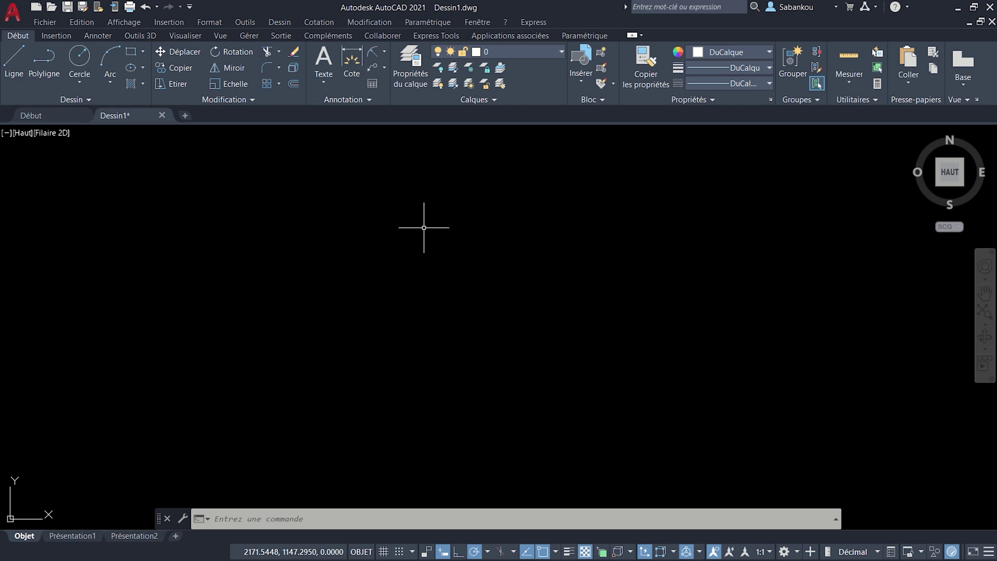
pyautogui.click(127, 50)
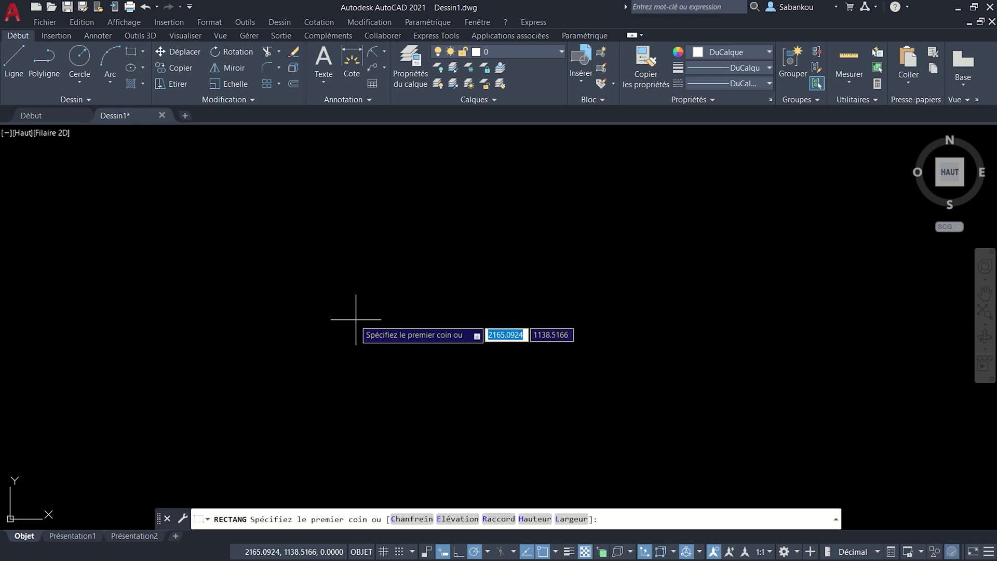
# Draw a 20 × 10 rectangle and centre it in the view
pyautogui.click(227, 238)
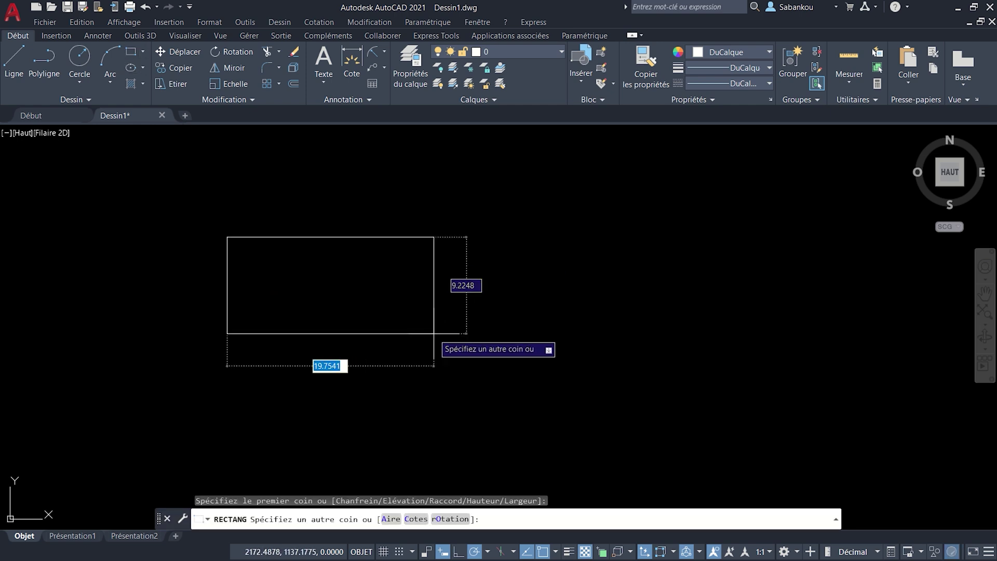
pyautogui.write('20')
pyautogui.press('Tab')
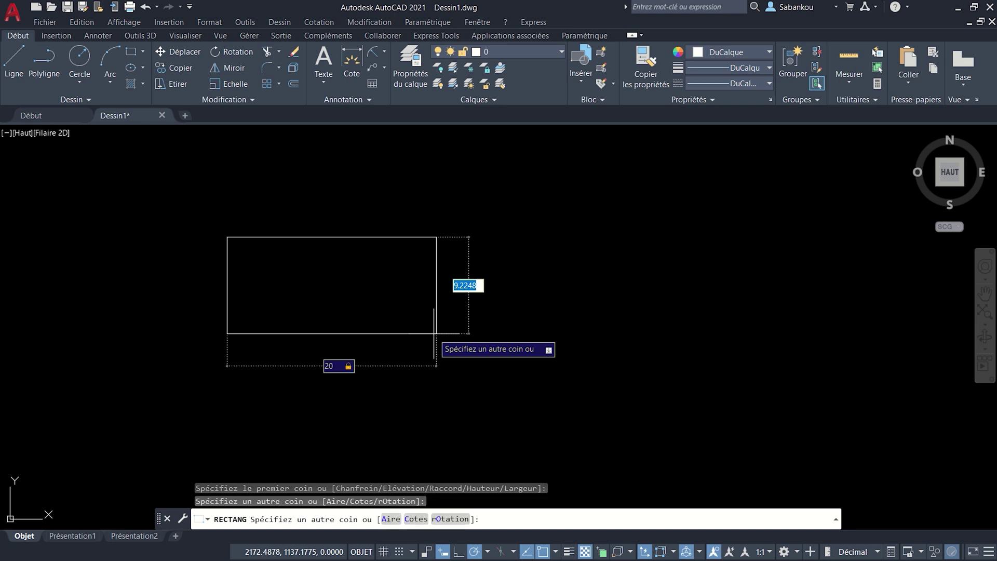
pyautogui.write('10')
pyautogui.press('Return')
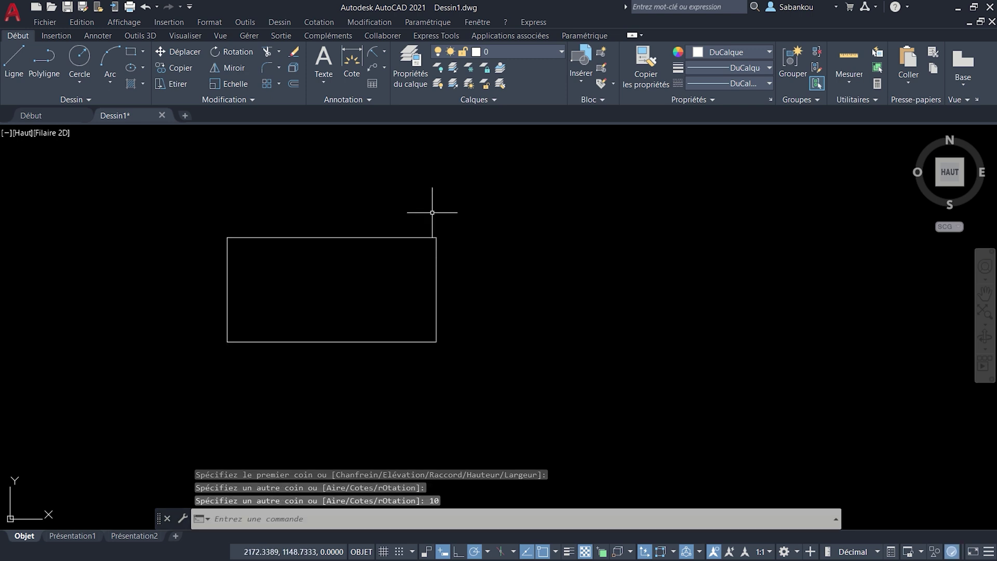
pyautogui.moveTo(227, 248); pyautogui.dragTo(327, 249, button='middle')
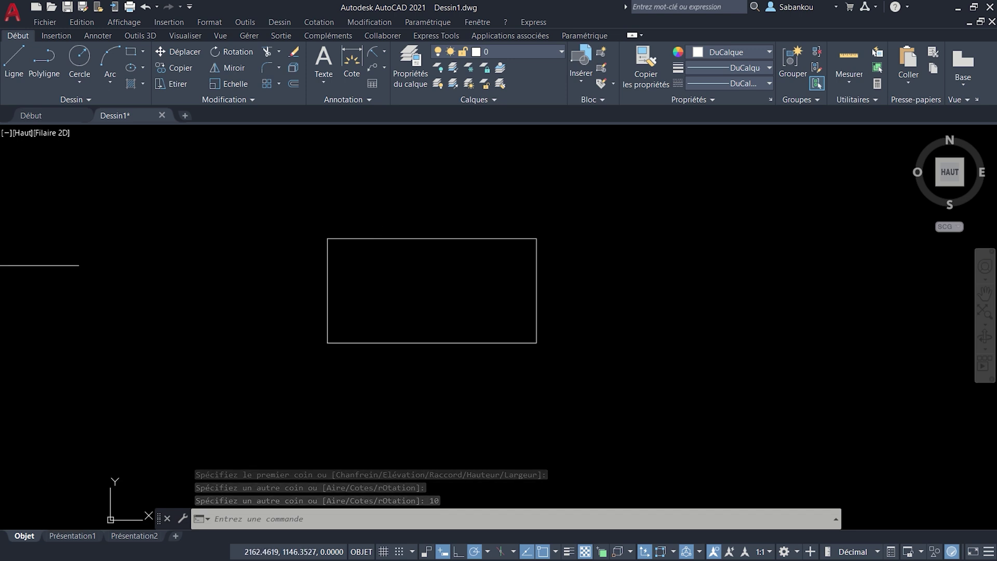
pyautogui.scroll(2, 333, 246)
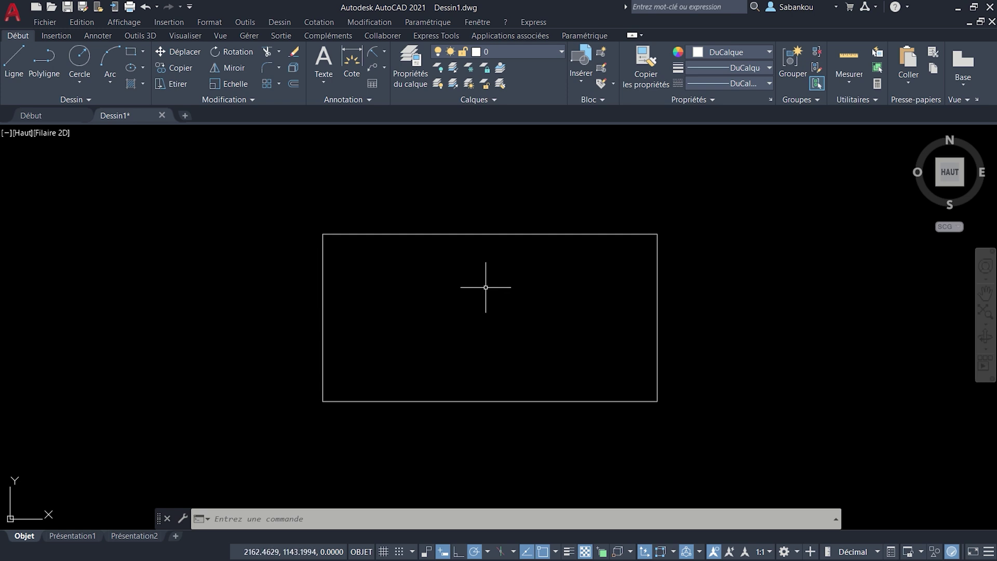
# Chamfer the upper-left corner with CHA distances 5 (left edge) and 2 (top edge)
pyautogui.write('C')
pyautogui.write('HA')
pyautogui.press('Return')
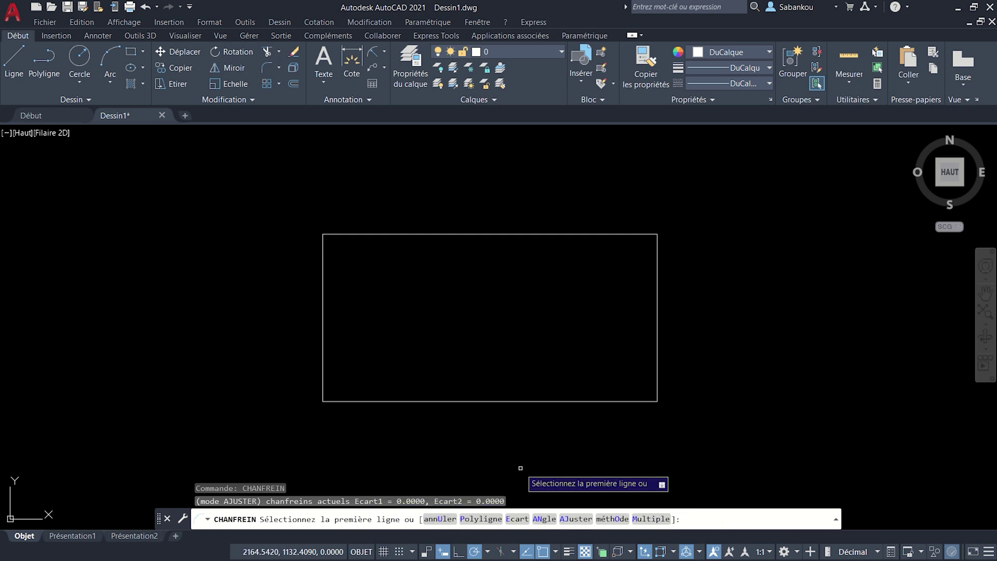
pyautogui.click(517, 519)
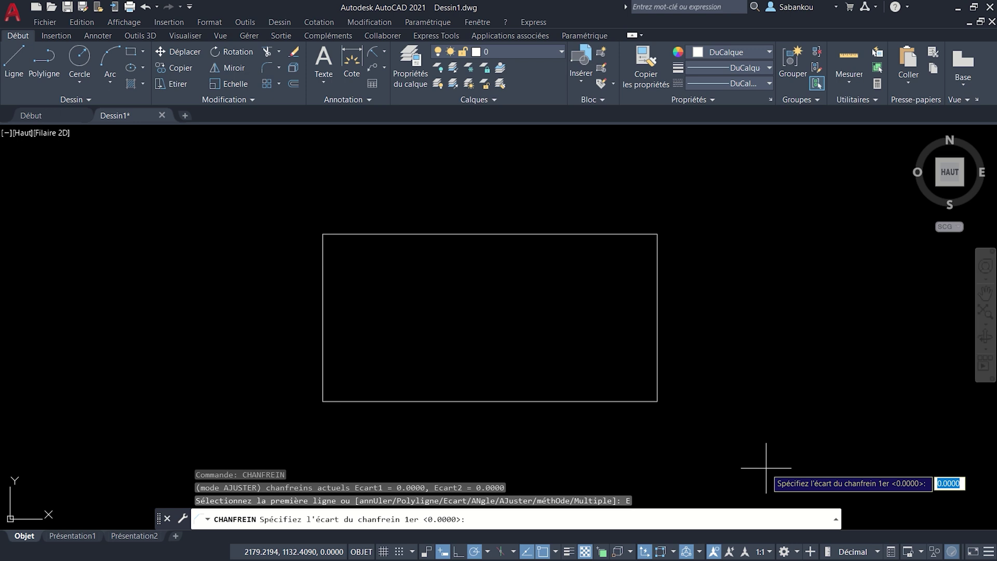
pyautogui.write('5')
pyautogui.press('Return')
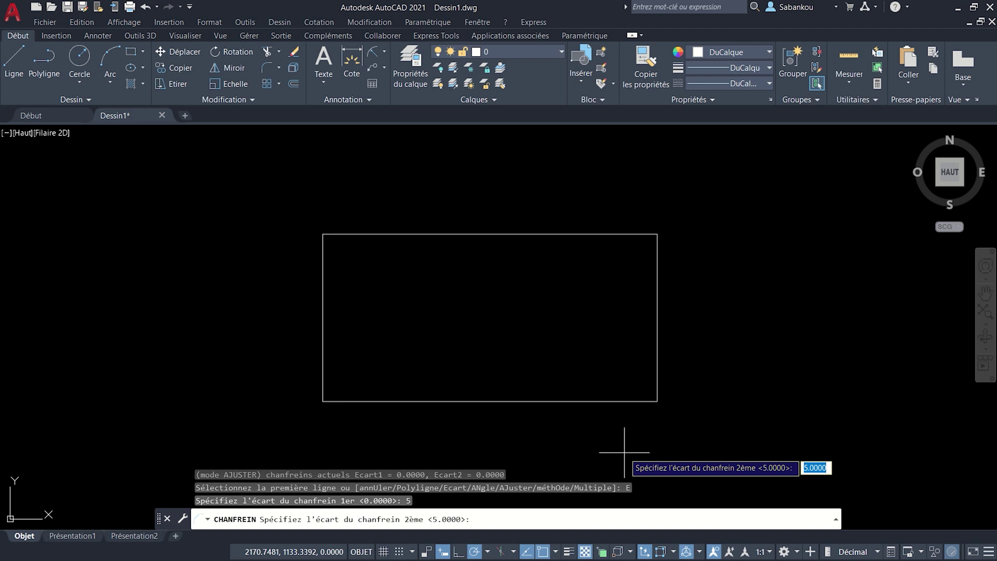
pyautogui.write('2')
pyautogui.press('Return')
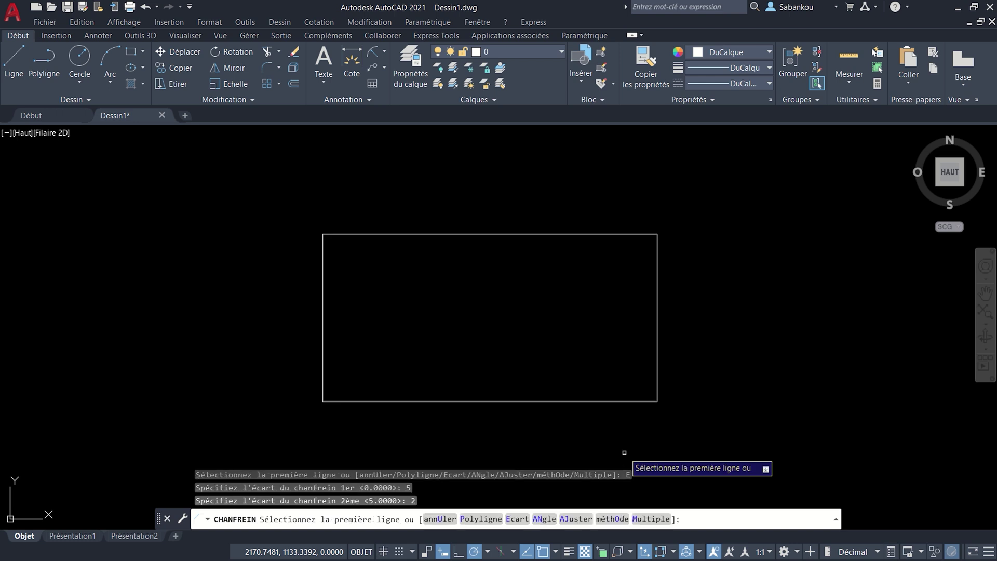
pyautogui.click(324, 277)
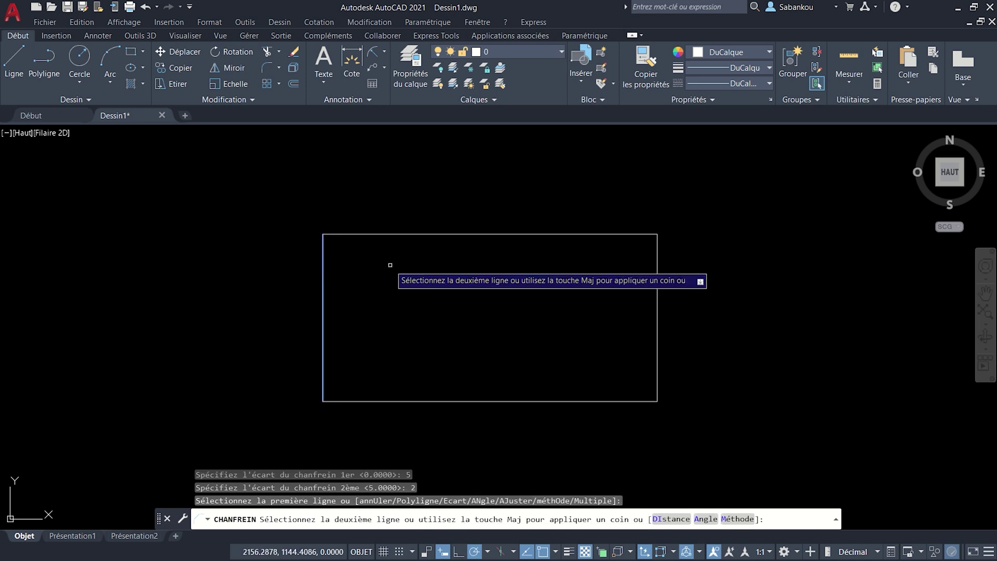
pyautogui.click(424, 235)
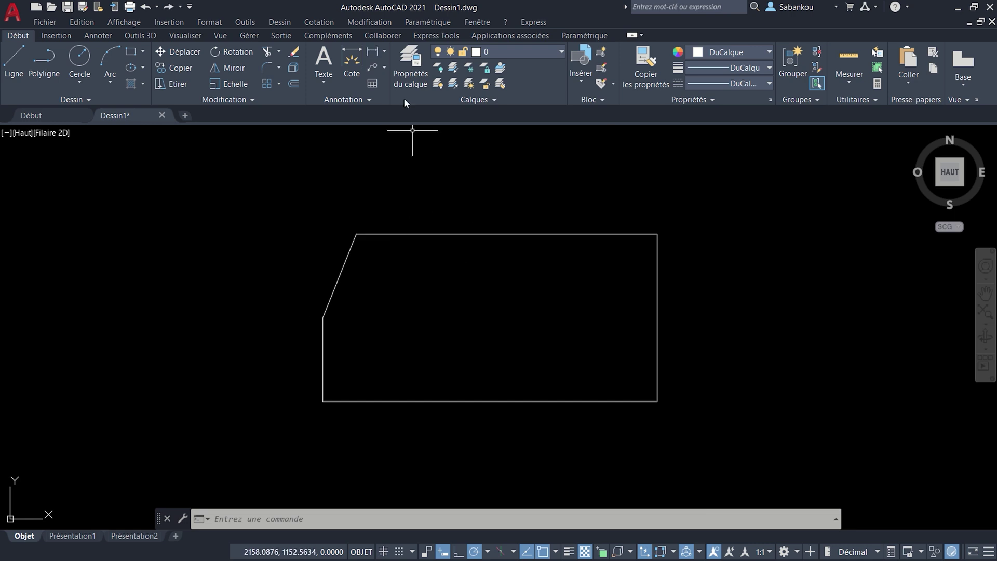
# Add linear dimensions 5 (left of the rectangle) and 2 (below the chamfer)
pyautogui.click(385, 52)
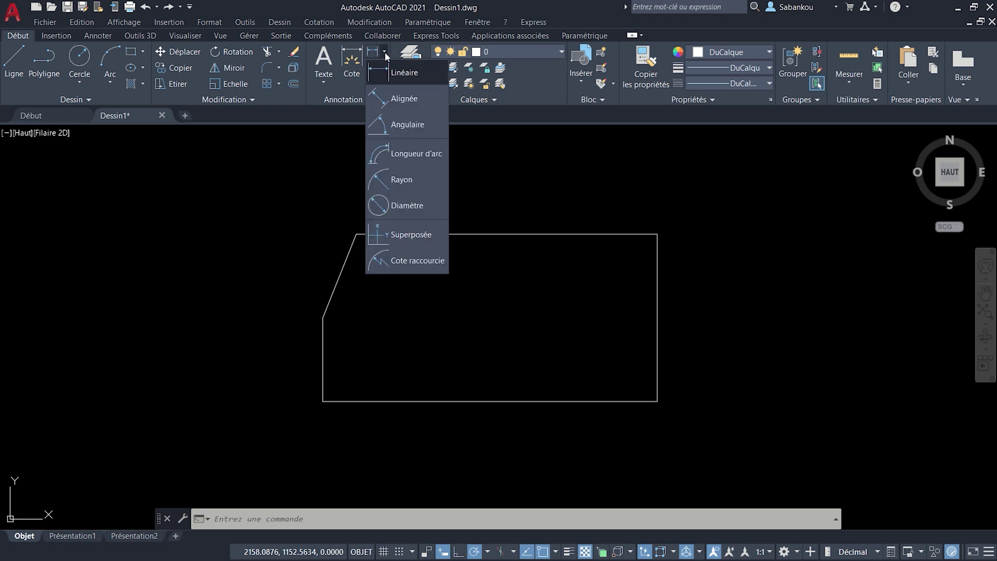
pyautogui.click(406, 75)
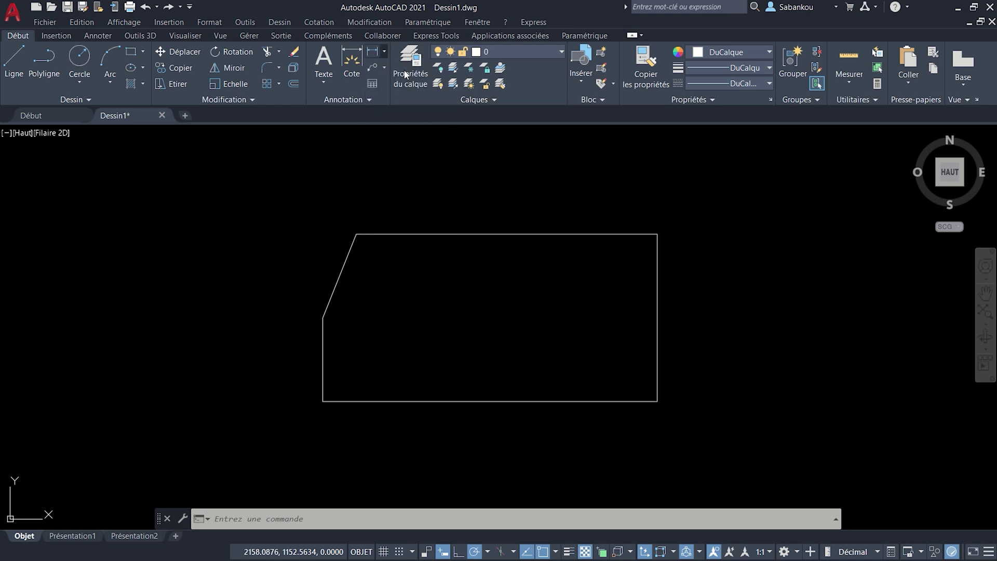
pyautogui.click(324, 318)
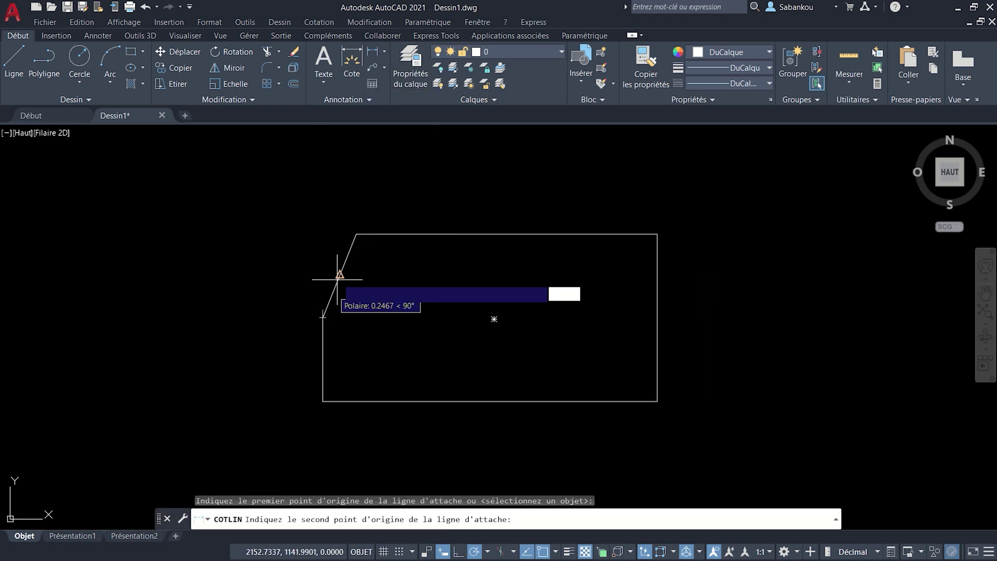
pyautogui.click(357, 234)
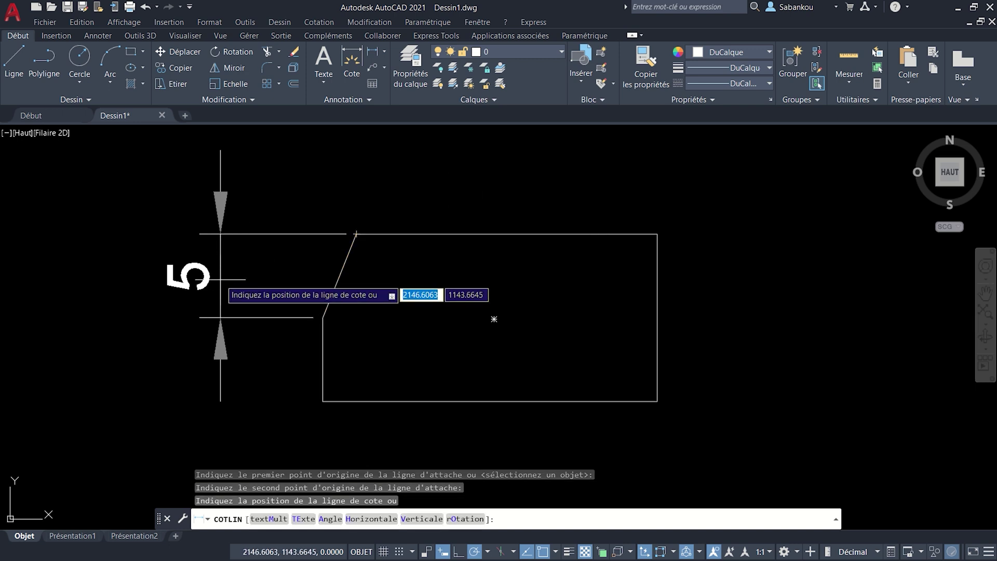
pyautogui.click(226, 283)
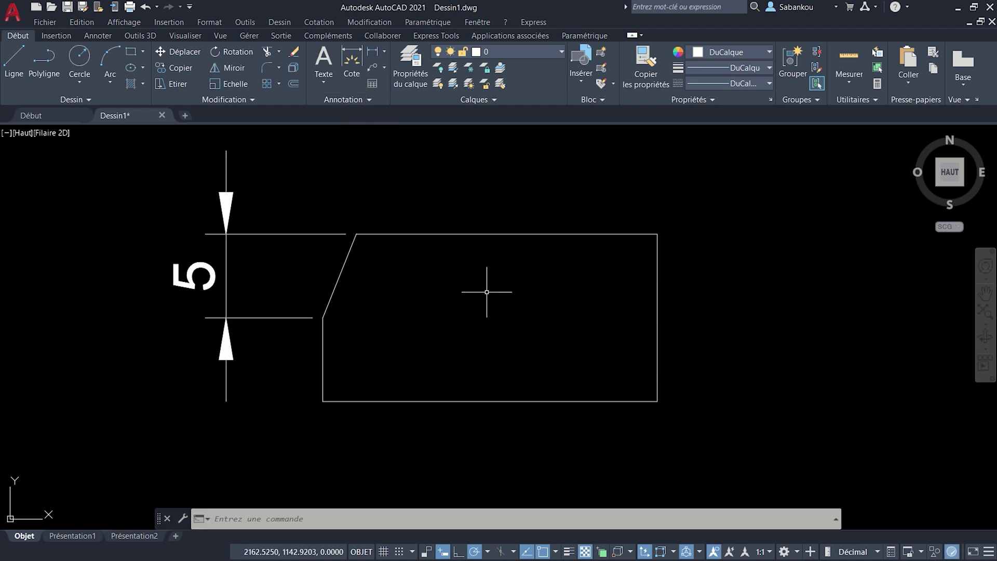
pyautogui.press('Return')
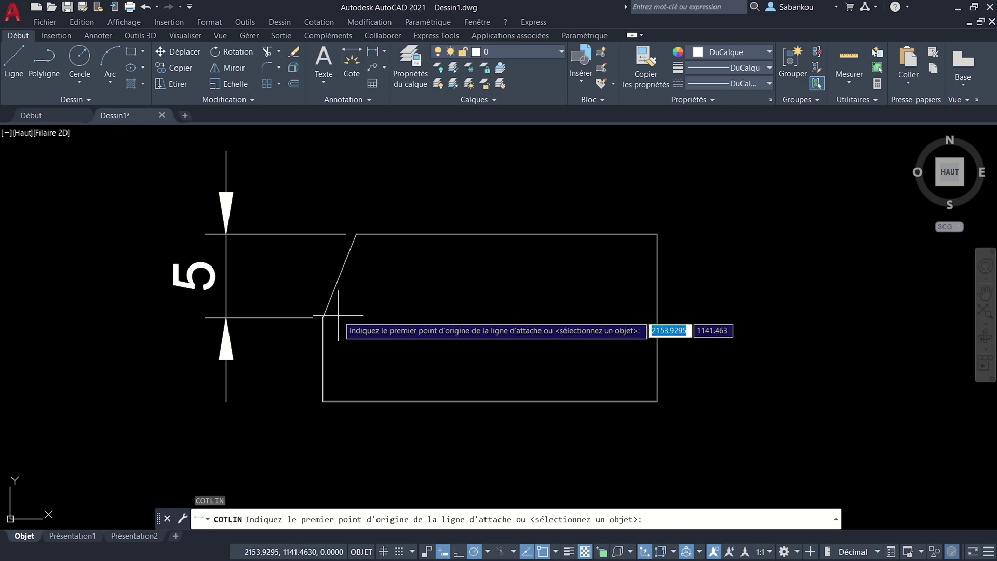
pyautogui.click(323, 318)
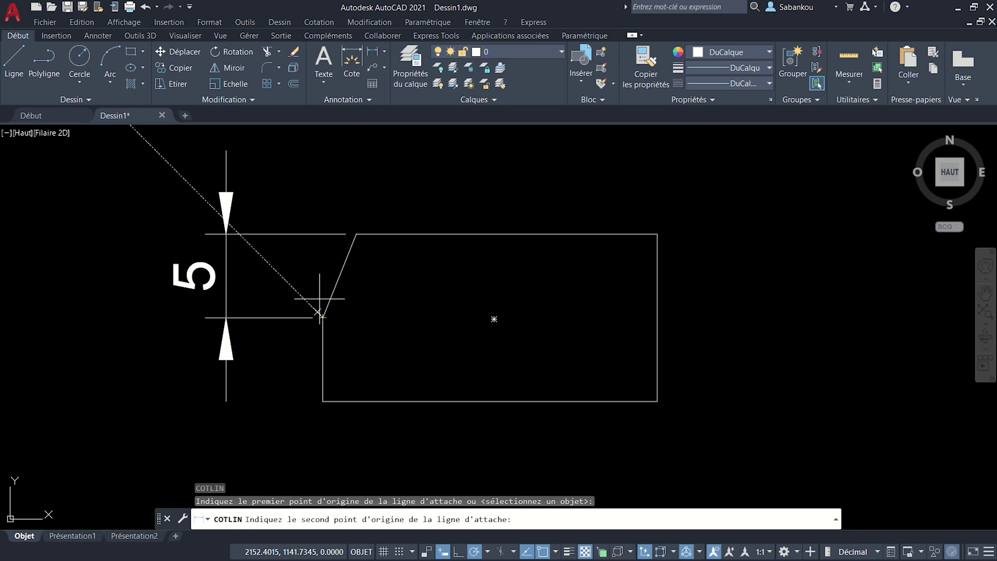
pyautogui.click(357, 235)
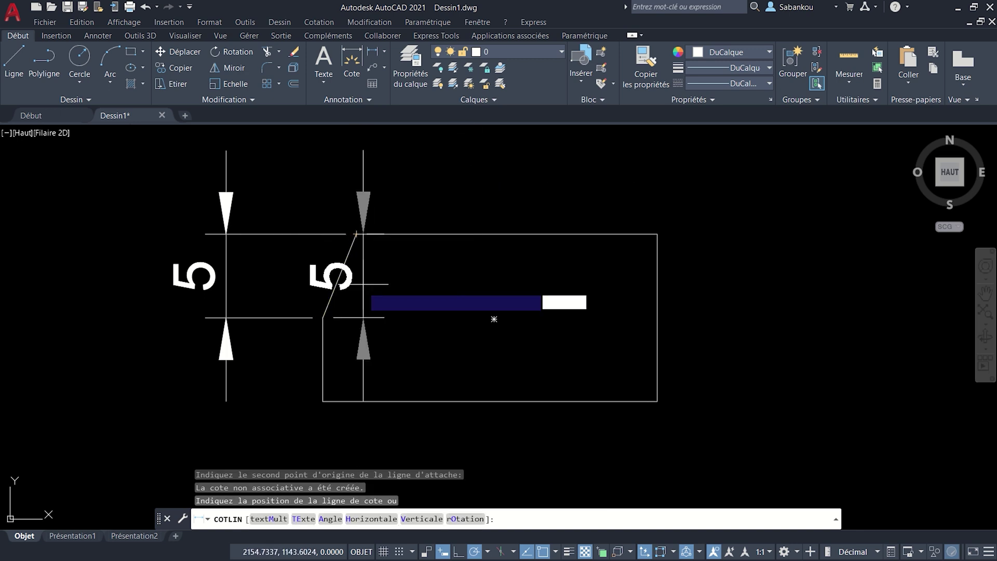
pyautogui.click(348, 357)
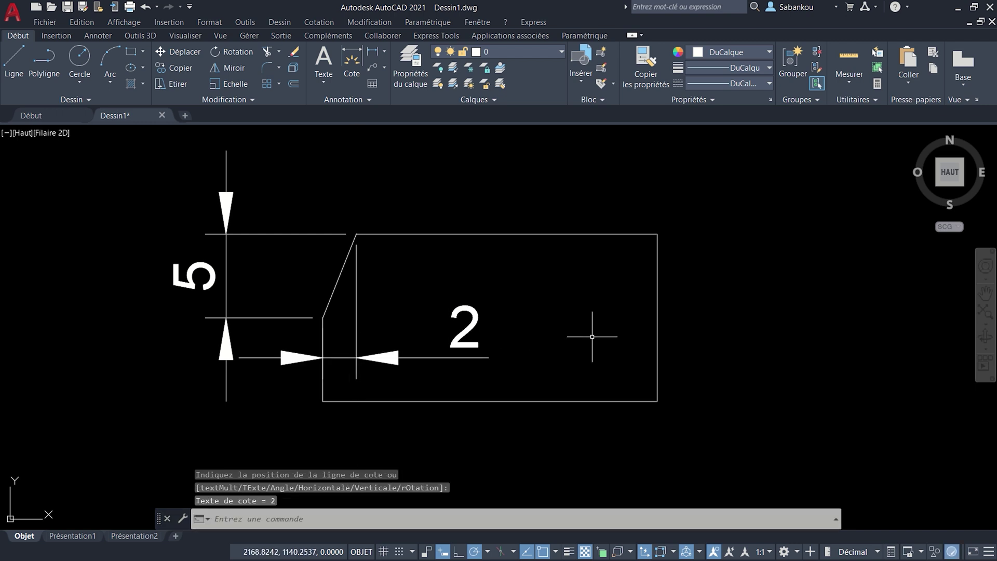
pyautogui.hotkey('ctrl', 'z')
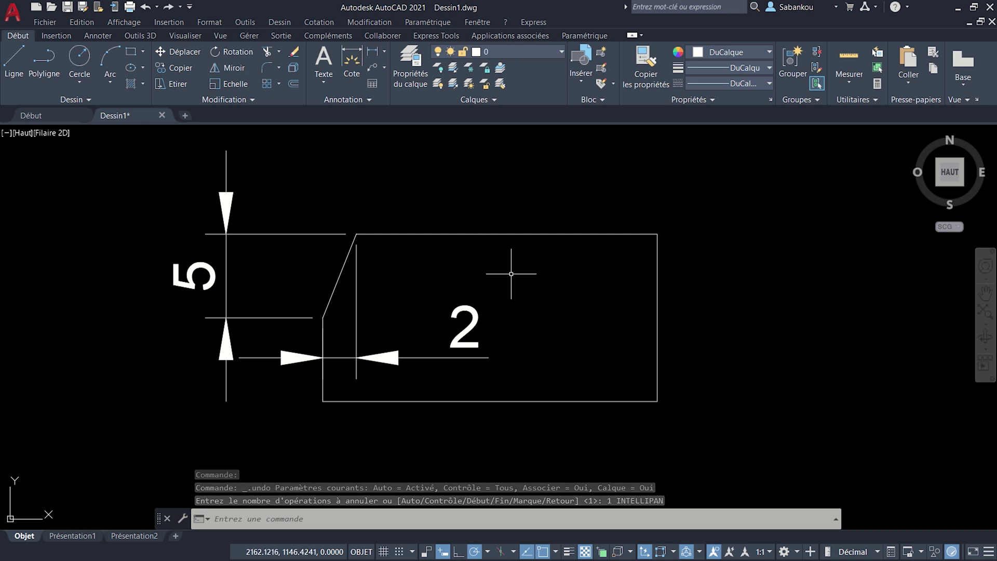
# Draw a 20 × 10 rectangle in empty space, clear of the first rectangle
pyautogui.moveTo(821, 305); pyautogui.dragTo(702, 296, button='middle')
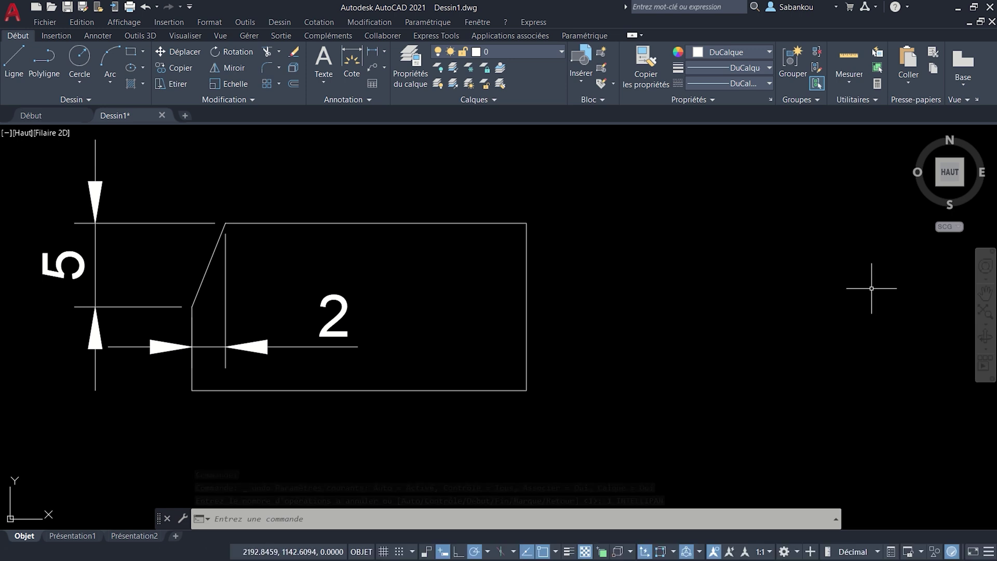
pyautogui.moveTo(869, 285); pyautogui.dragTo(485, 289, button='middle')
pyautogui.moveTo(665, 269); pyautogui.dragTo(532, 278, button='middle')
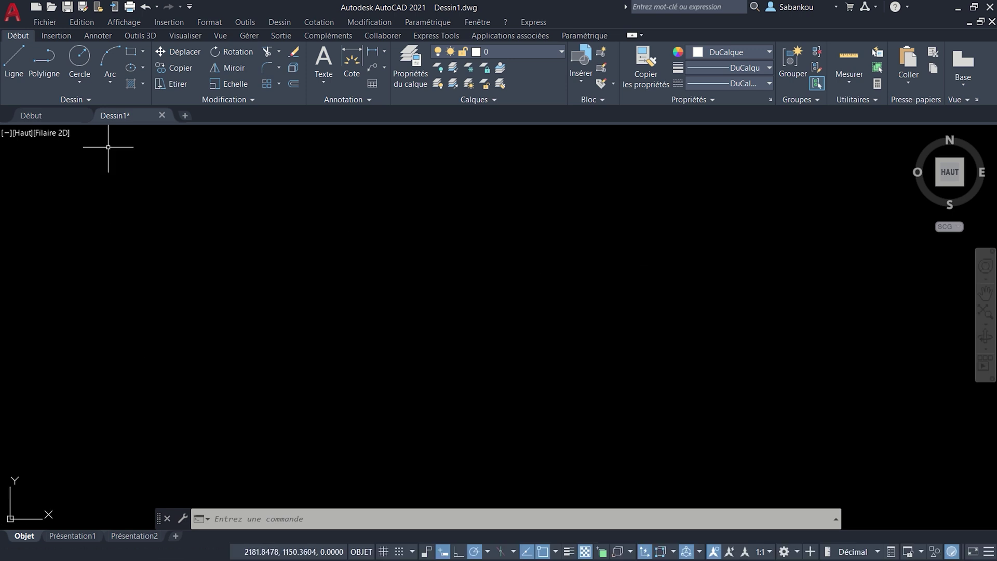
pyautogui.click(131, 52)
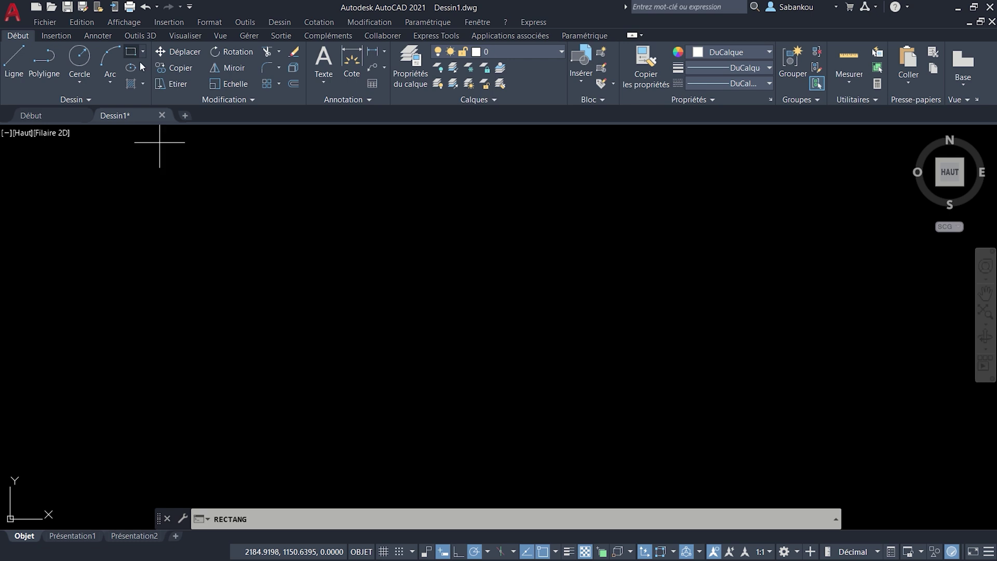
pyautogui.click(223, 247)
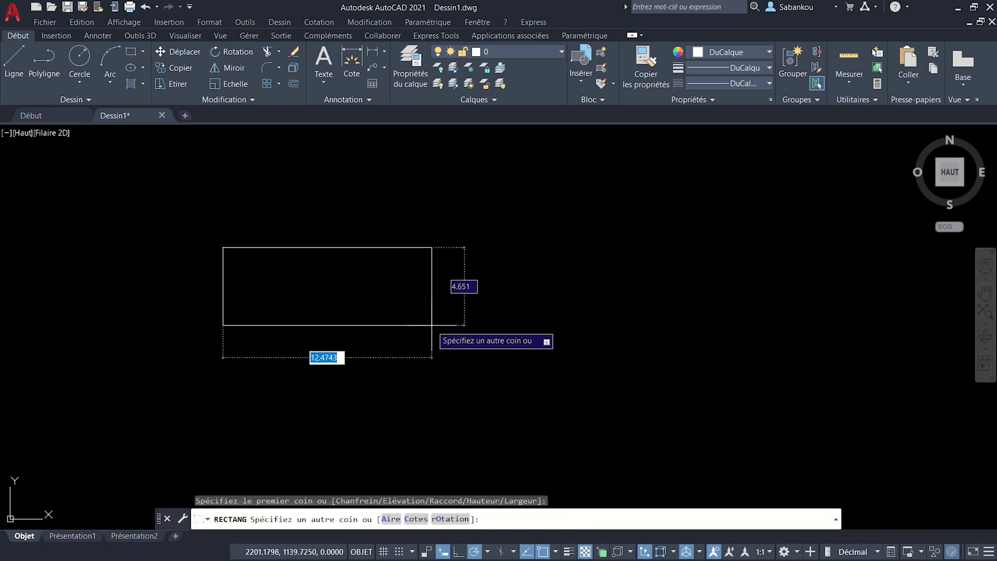
pyautogui.write('20')
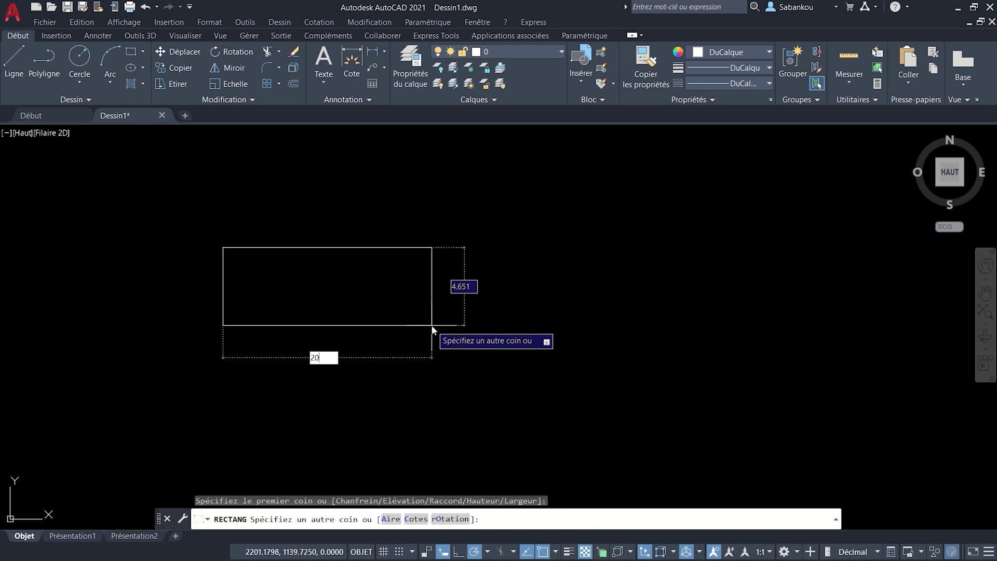
pyautogui.press('Tab')
pyautogui.write('10')
pyautogui.press('Return')
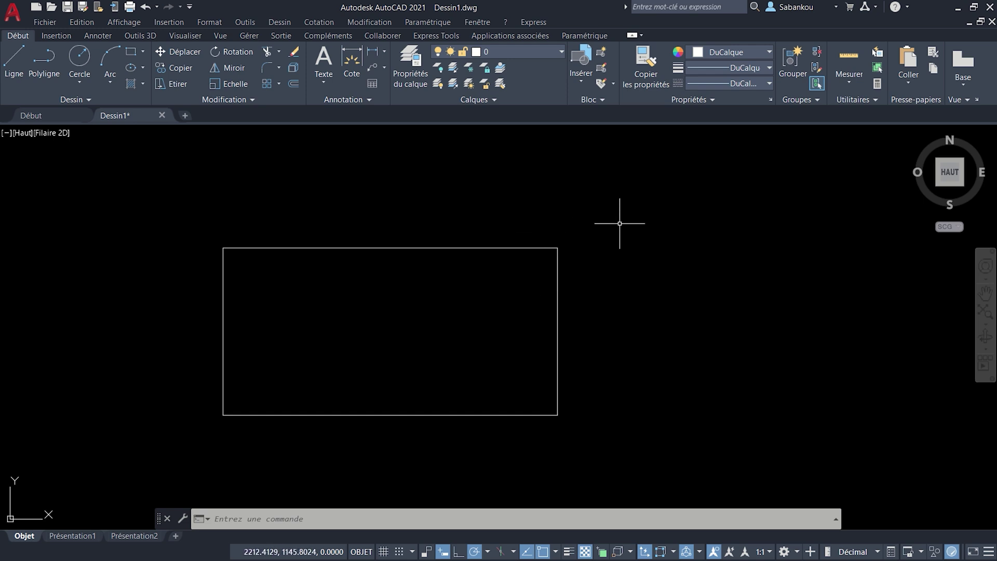
# Chamfer the top-right corner with length 5 and a 30° angle, top edge first, then right edge
pyautogui.click(279, 68)
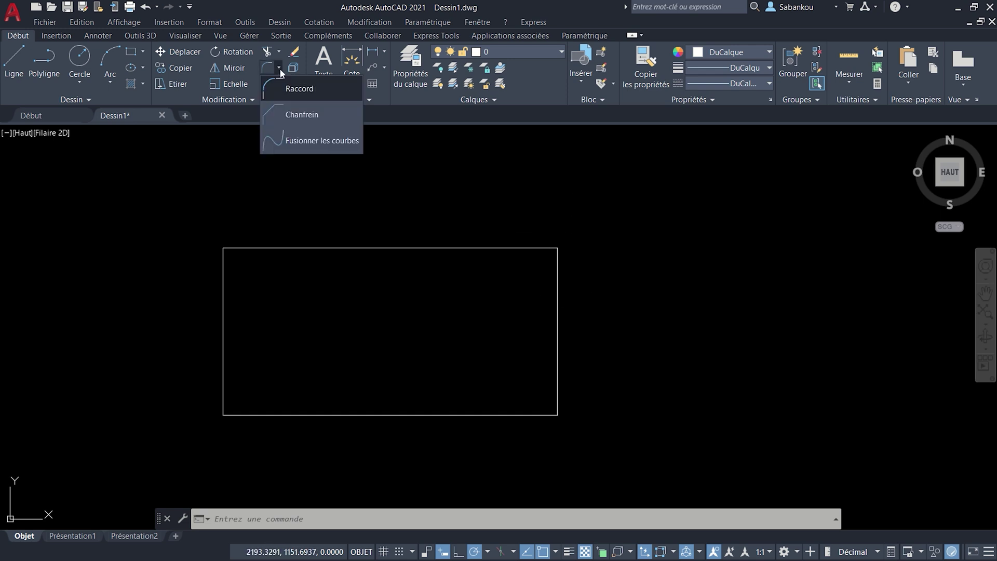
pyautogui.click(322, 117)
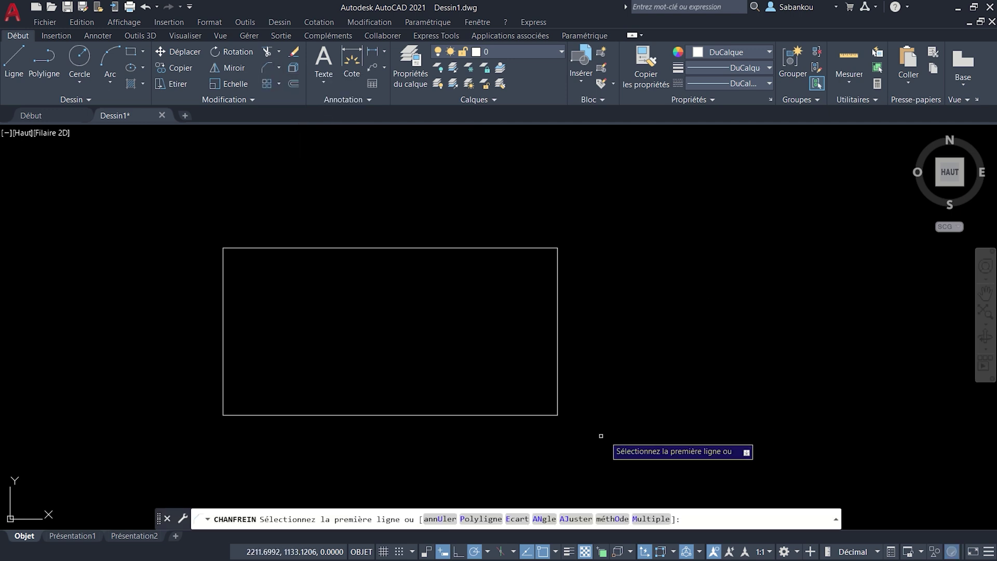
pyautogui.click(544, 519)
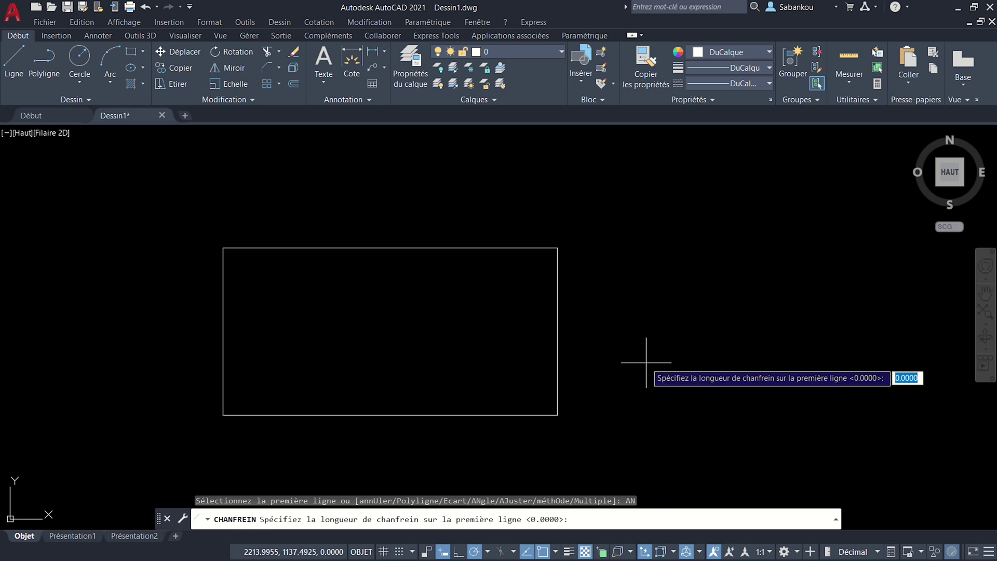
pyautogui.write('5')
pyautogui.press('Return')
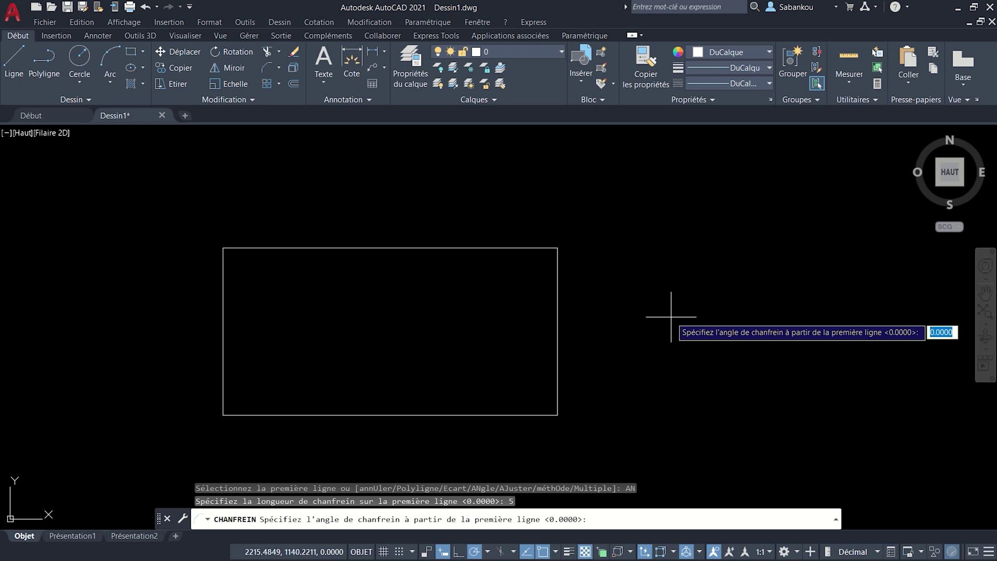
pyautogui.write('30')
pyautogui.press('Return')
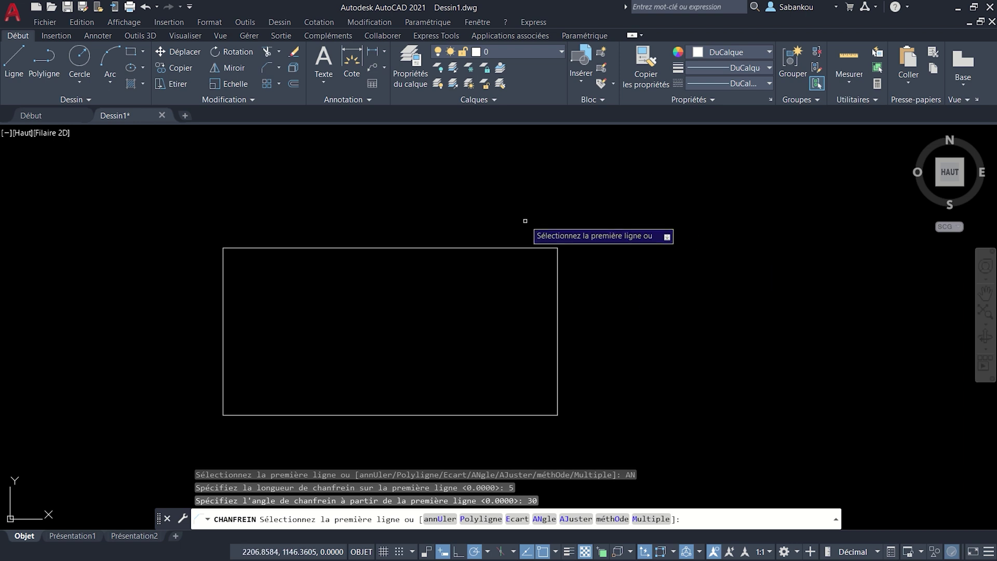
pyautogui.click(523, 248)
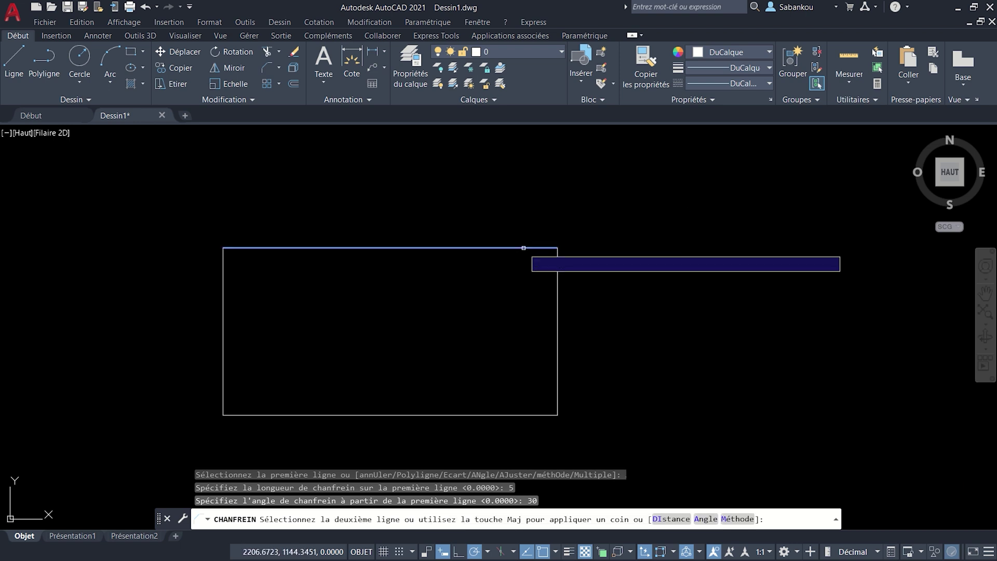
pyautogui.click(558, 288)
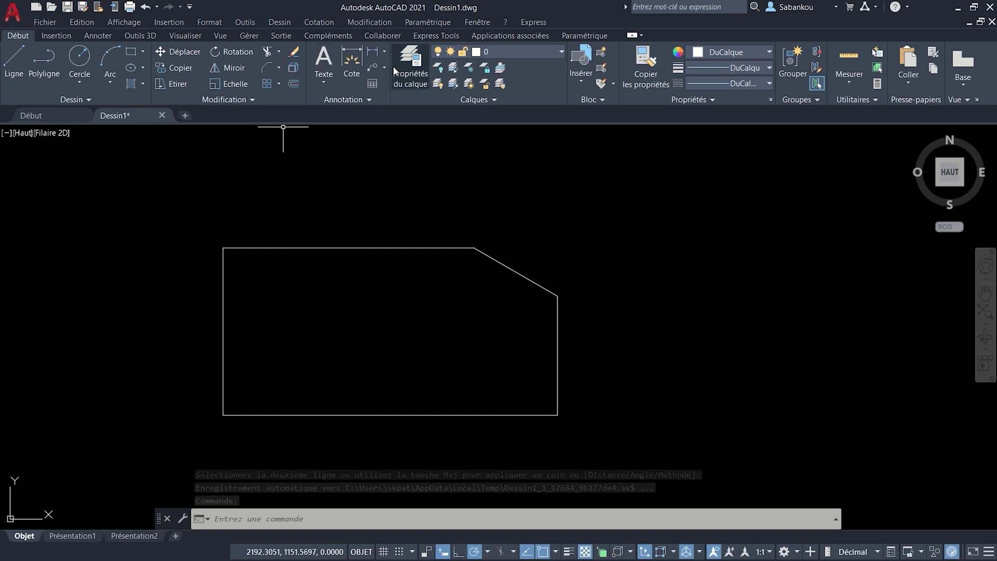
# Add a linear dimension of 5 spanning the chamfer's endpoints, placed inside the rectangle
pyautogui.click(374, 52)
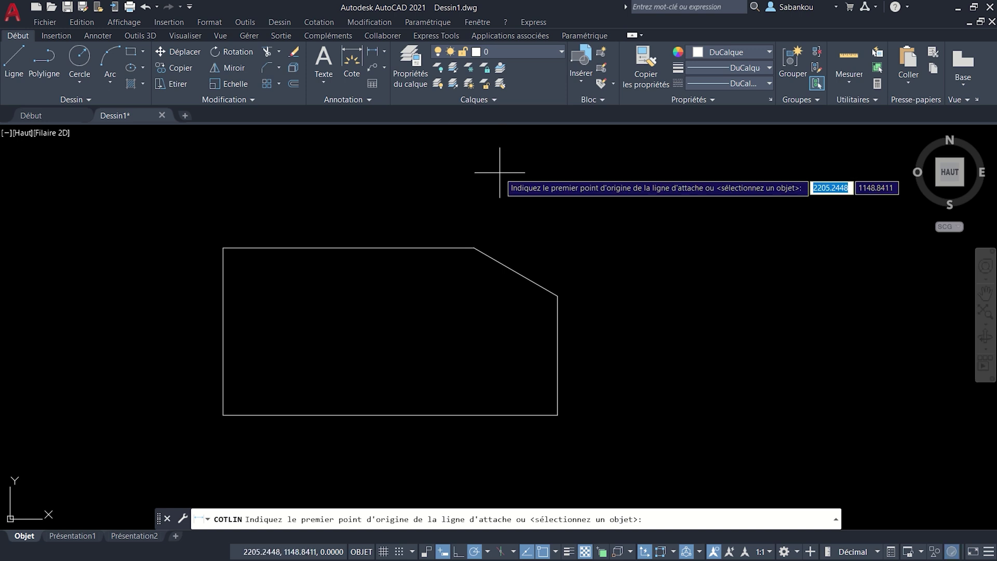
pyautogui.click(473, 248)
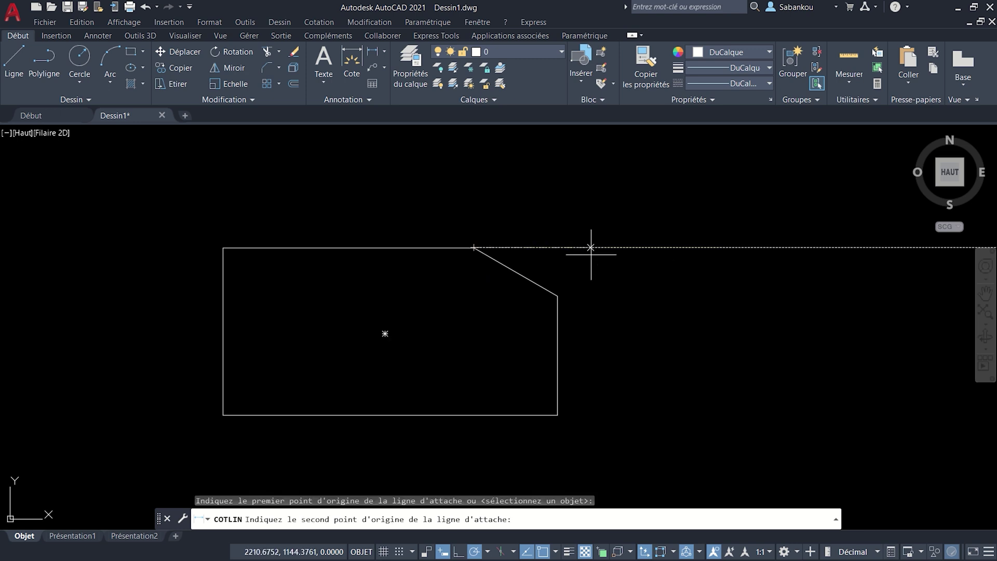
pyautogui.click(557, 296)
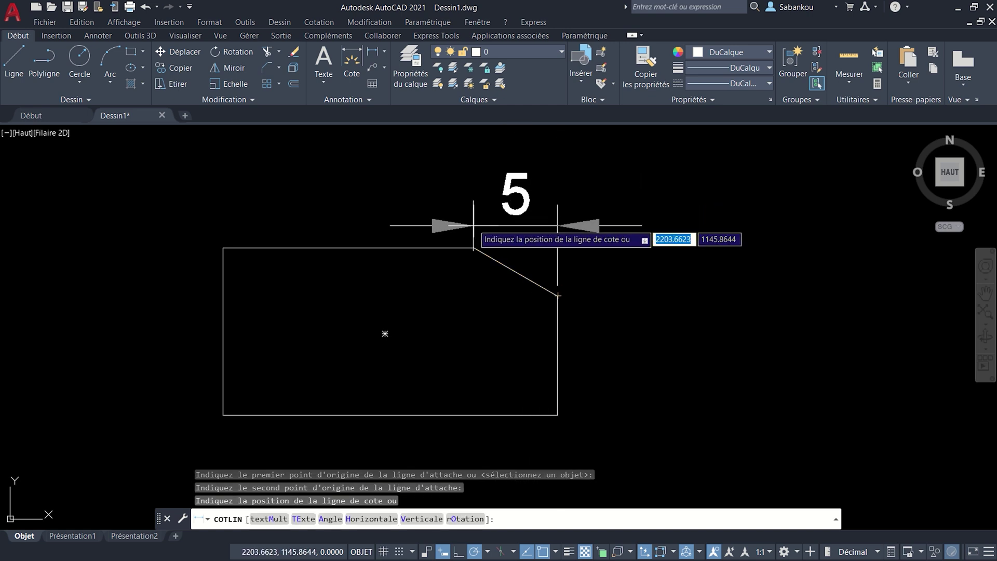
pyautogui.click(478, 348)
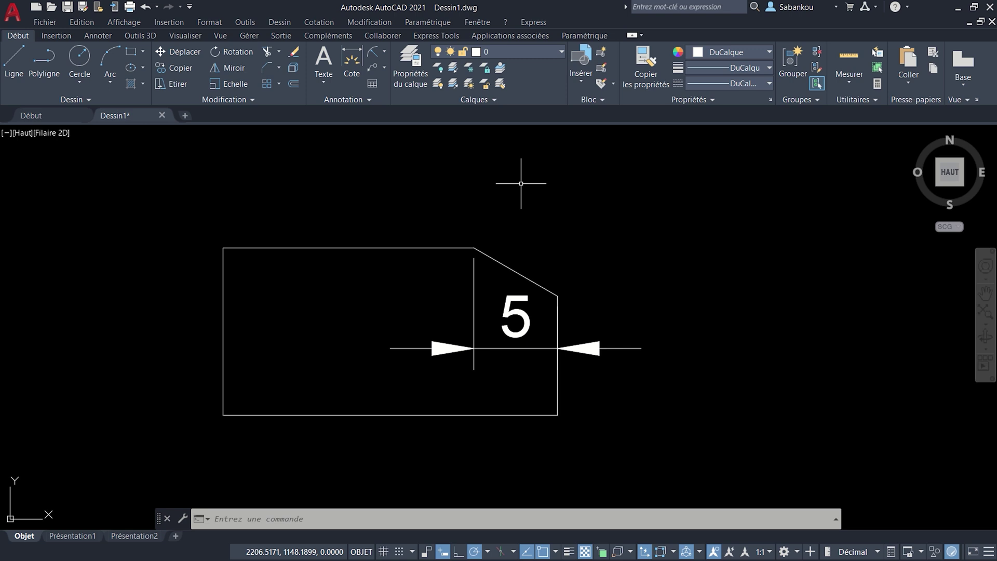
# Add a 30° angular dimension between the top edge and the chamfer diagonal
pyautogui.click(385, 51)
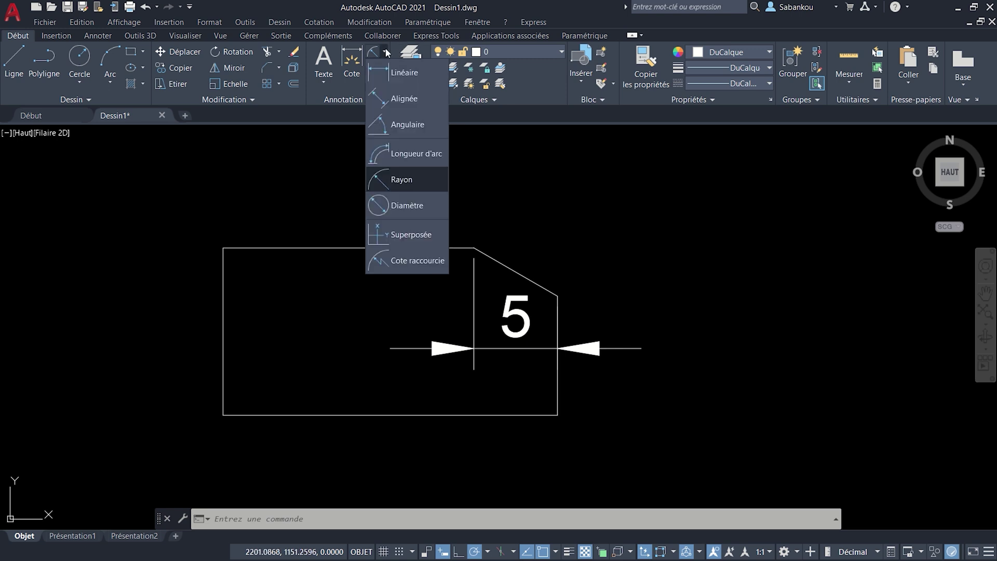
pyautogui.click(409, 130)
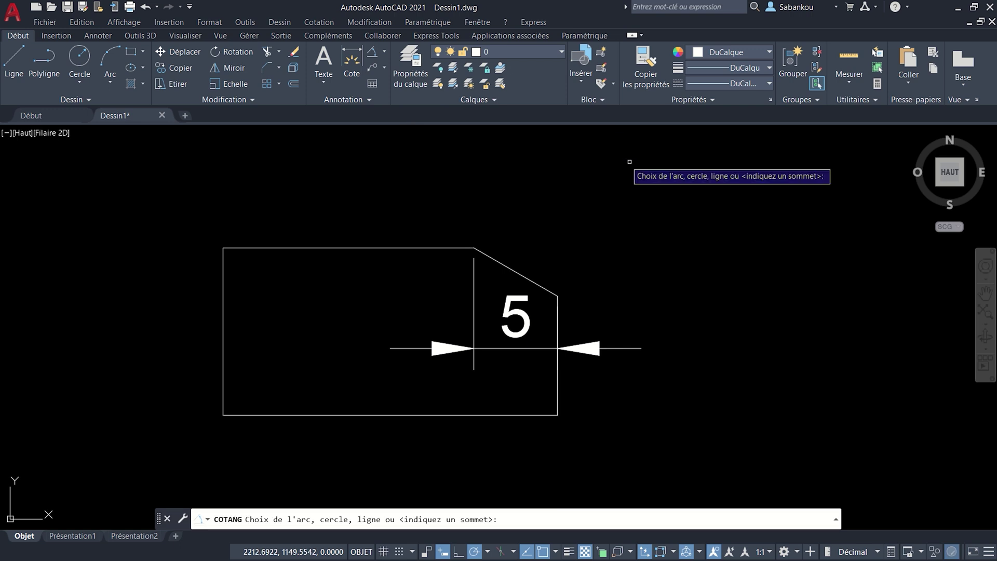
pyautogui.click(437, 248)
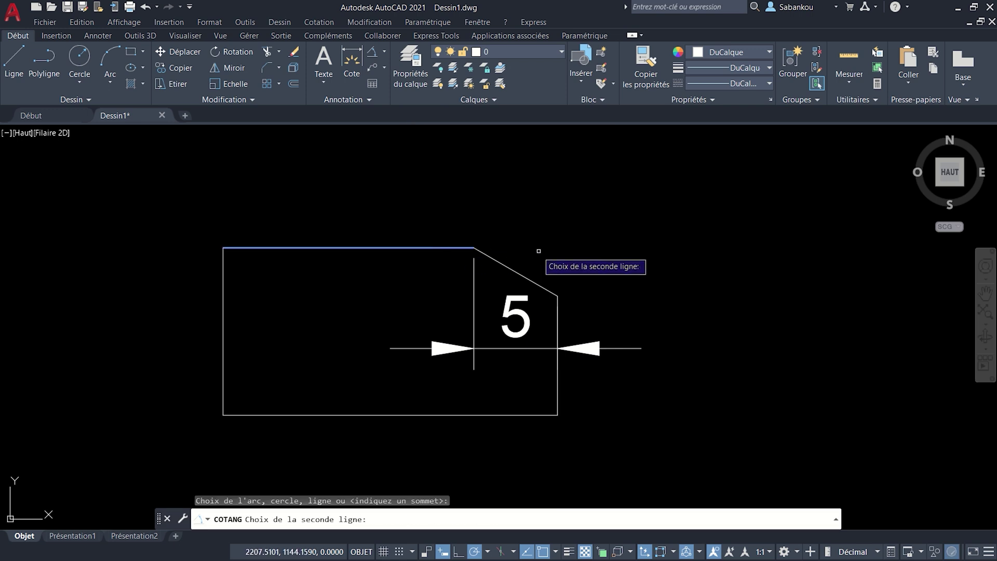
pyautogui.click(524, 276)
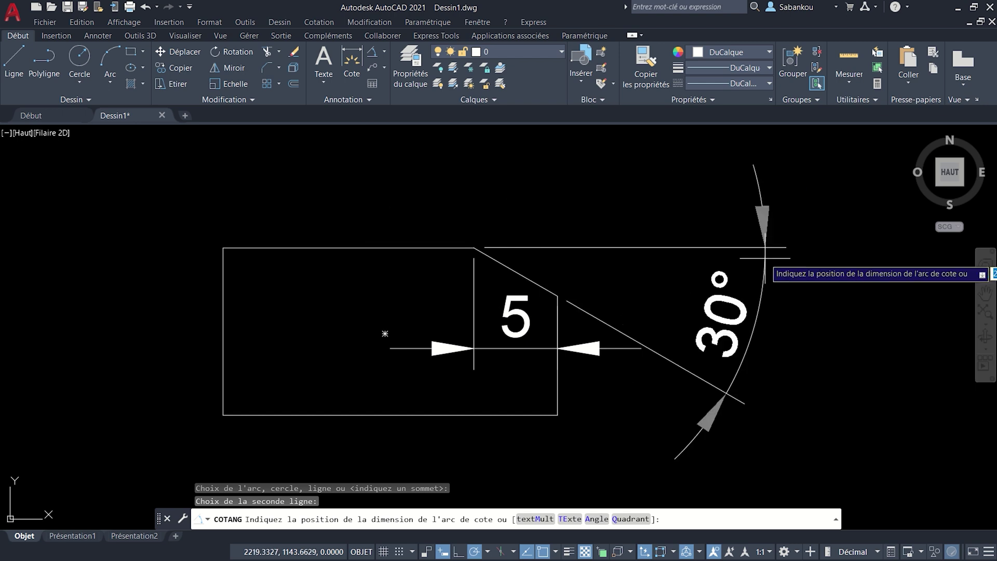
pyautogui.click(725, 312)
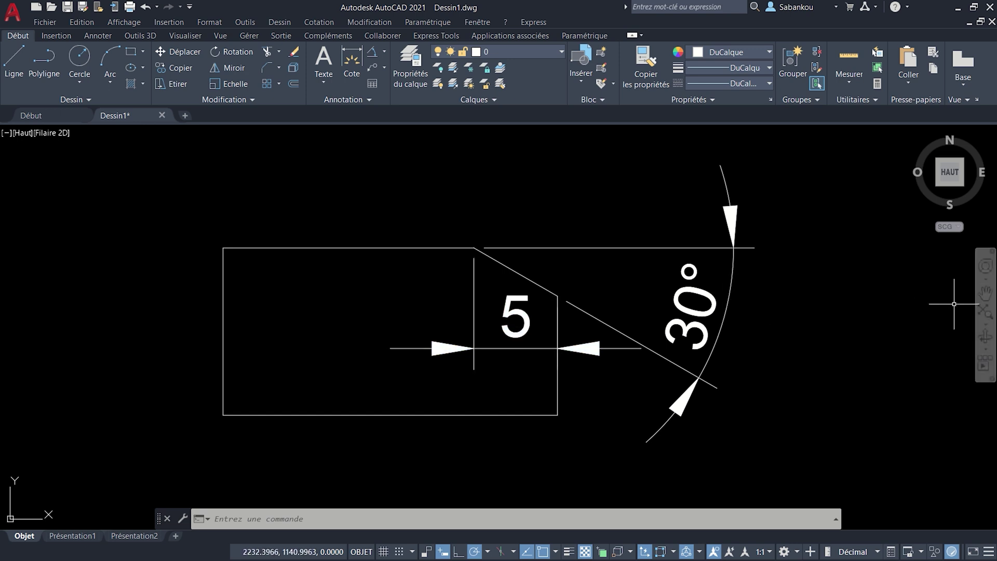
pyautogui.moveTo(861, 304); pyautogui.dragTo(705, 319, button='middle')
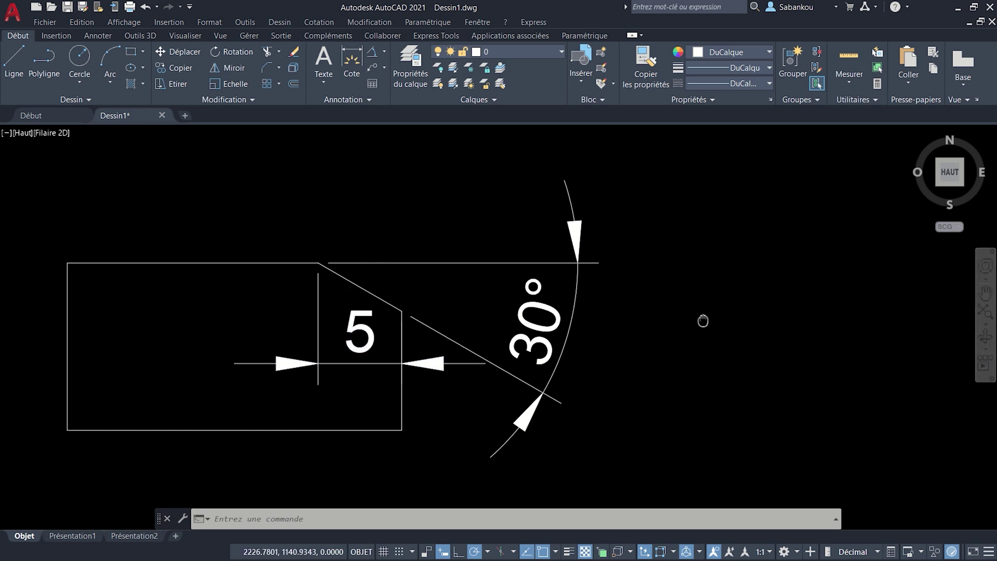
pyautogui.moveTo(806, 318); pyautogui.dragTo(642, 300, button='middle')
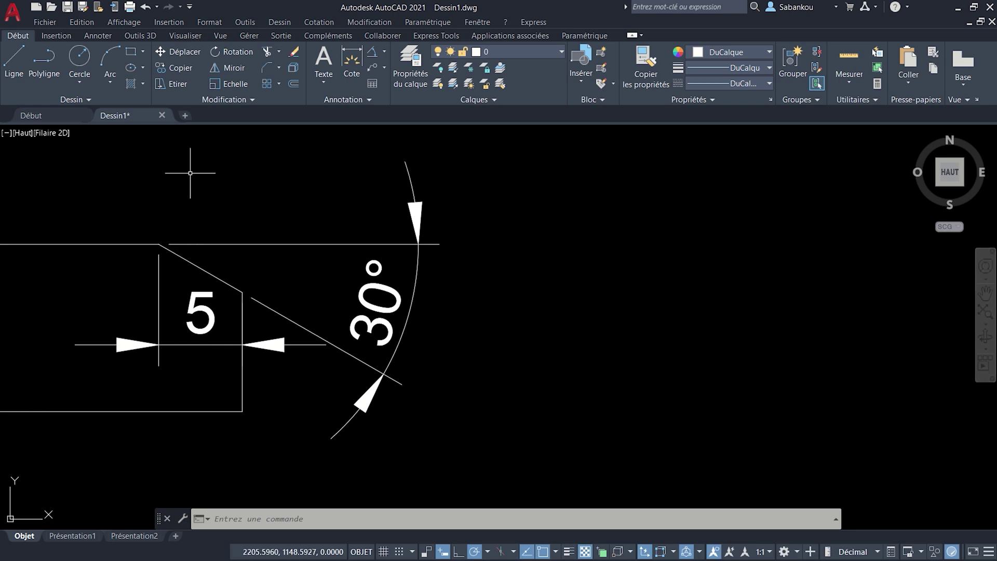
# Draw a connected vertical-then-horizontal pair of lines forming a corner
pyautogui.click(27, 74)
pyautogui.click(585, 379)
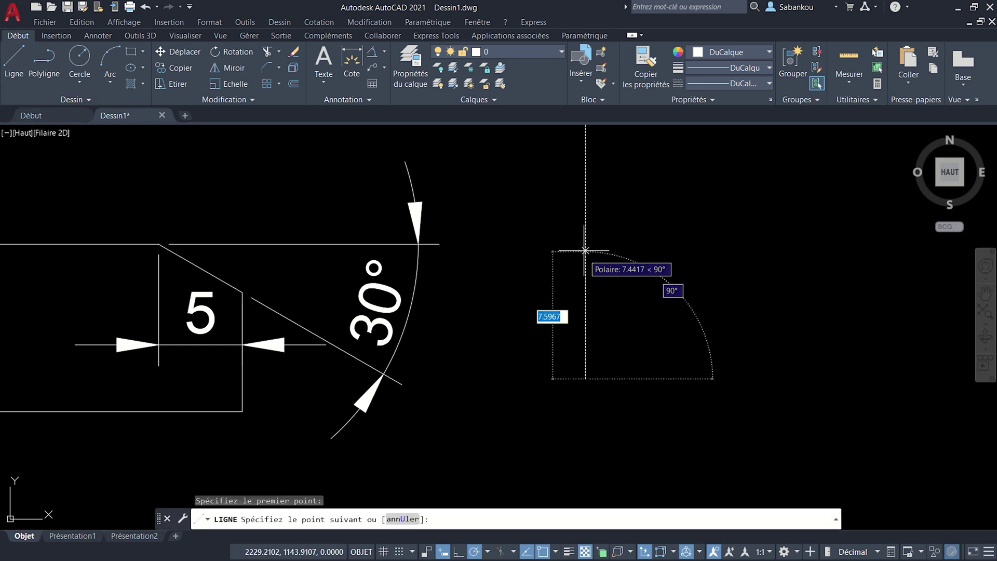
pyautogui.click(585, 248)
pyautogui.click(727, 248)
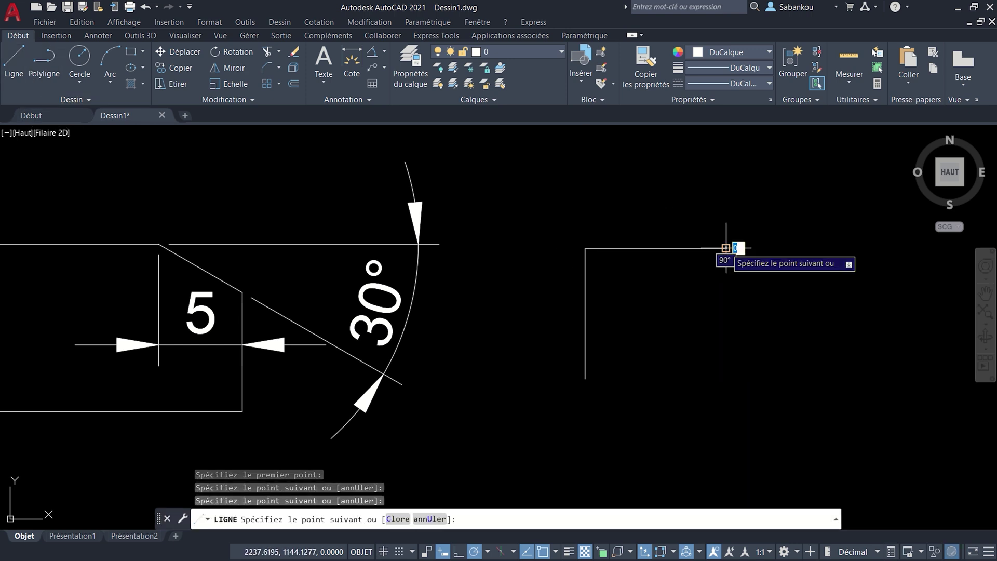
pyautogui.press('Return')
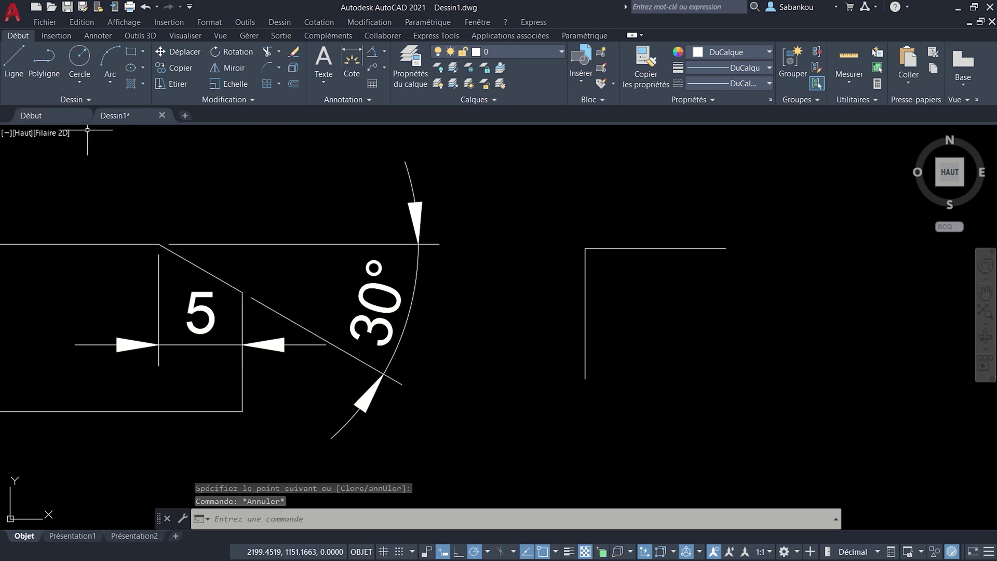
# Draw a separate vertical line and a horizontal line up to its right, leaving a gap
pyautogui.click(14, 62)
pyautogui.moveTo(788, 381); pyautogui.dragTo(690, 370, button='middle')
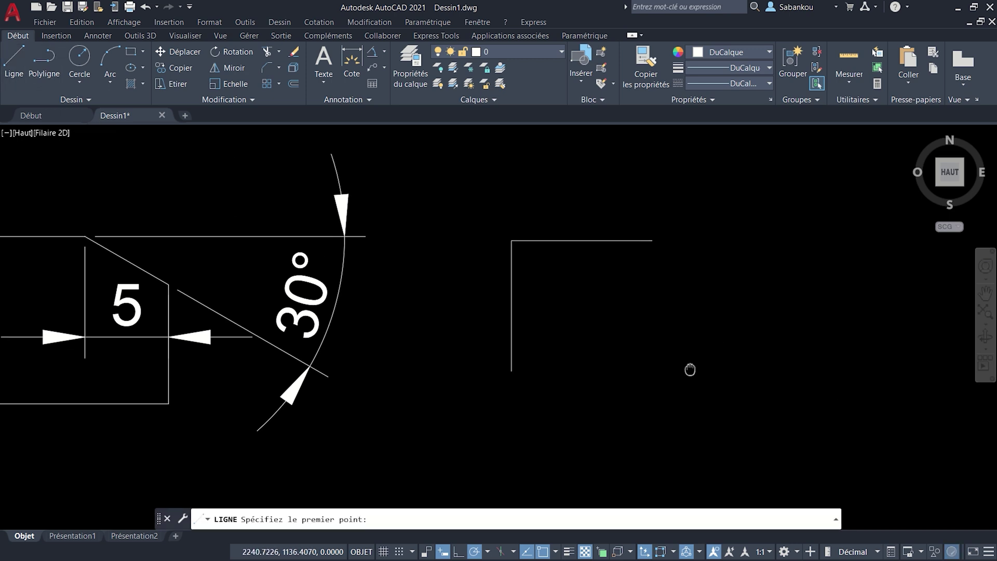
pyautogui.click(699, 430)
pyautogui.click(699, 293)
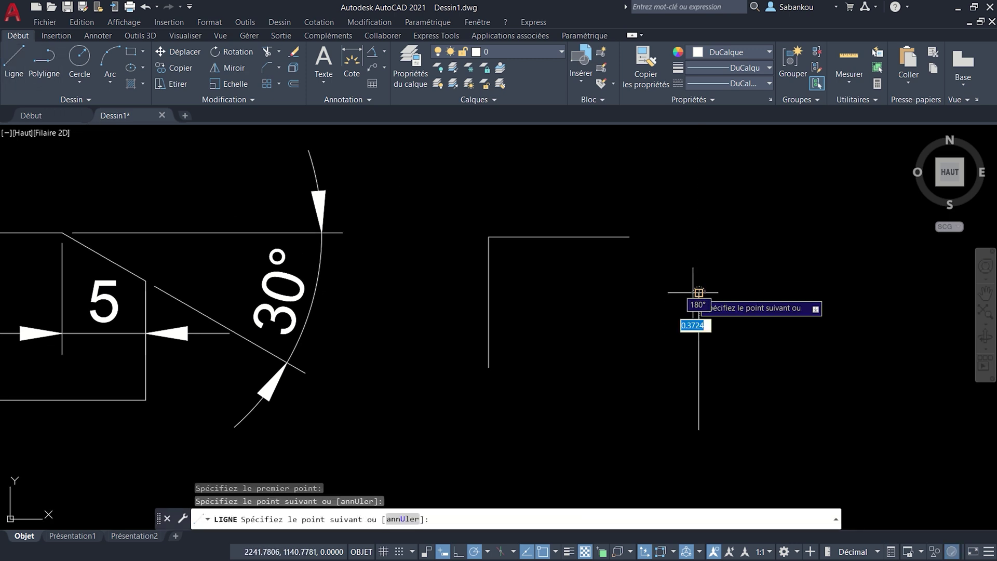
pyautogui.press('Return')
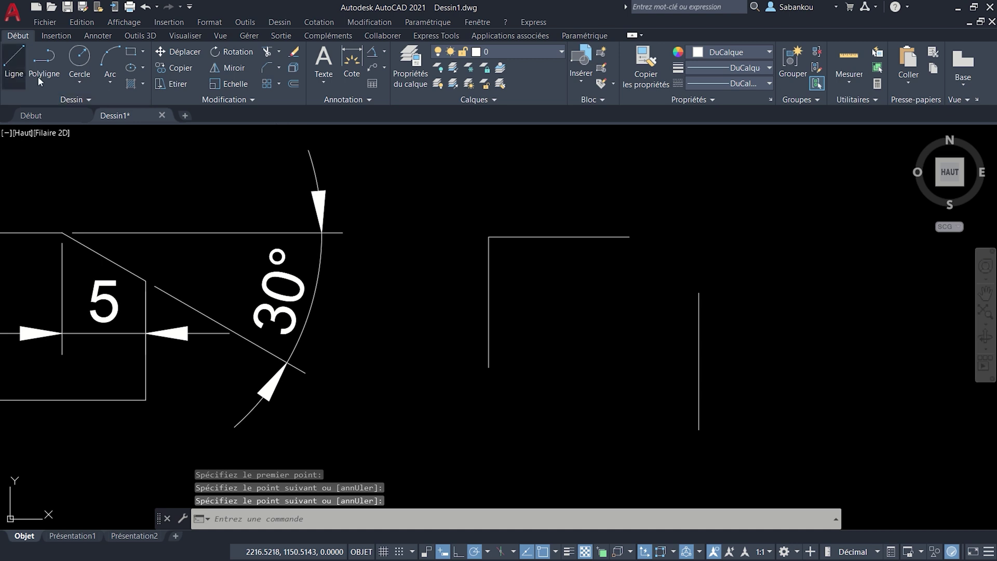
pyautogui.click(14, 60)
pyautogui.click(779, 258)
pyautogui.click(913, 258)
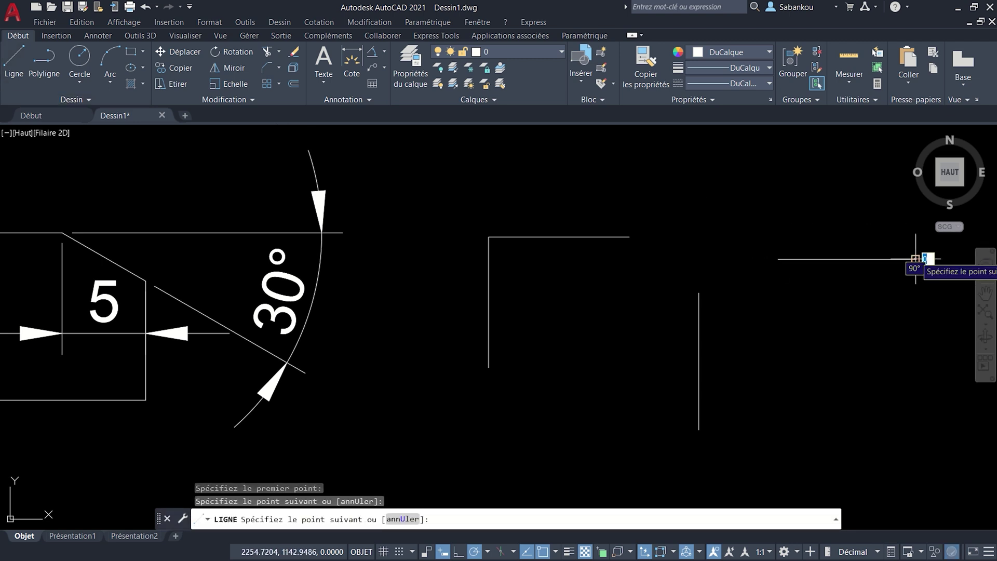
pyautogui.press('Escape')
pyautogui.moveTo(913, 260); pyautogui.dragTo(852, 263, button='middle')
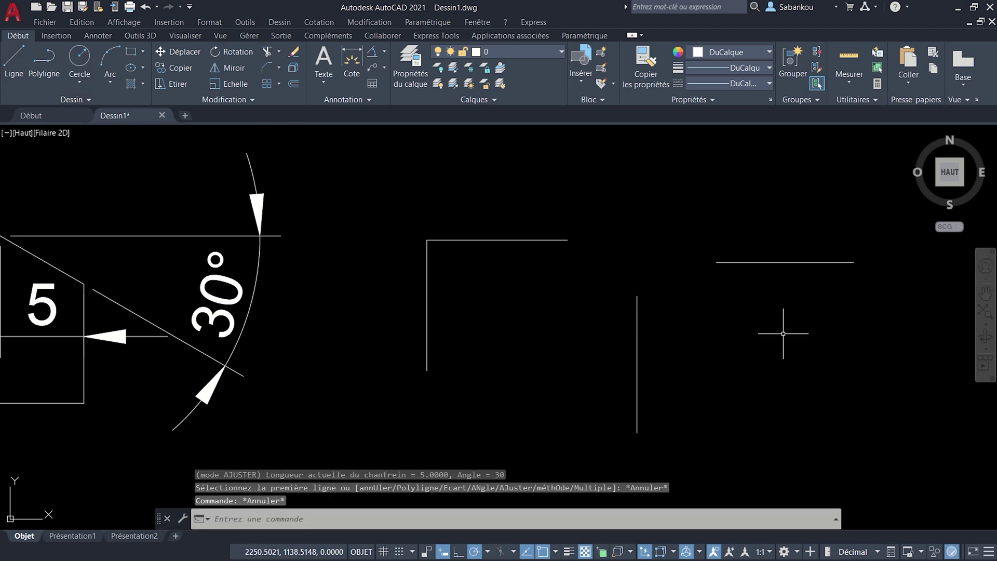
# Join the vertical and horizontal lines into a sharp corner with CHANFREIN and a Shift-pick
pyautogui.write('CHAN')
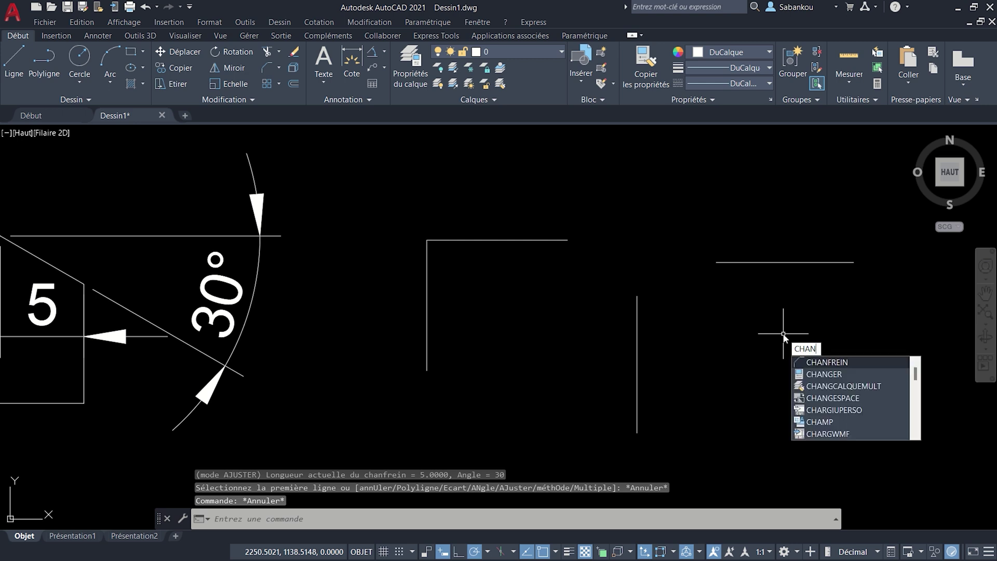
pyautogui.write('FREIN')
pyautogui.press('Return')
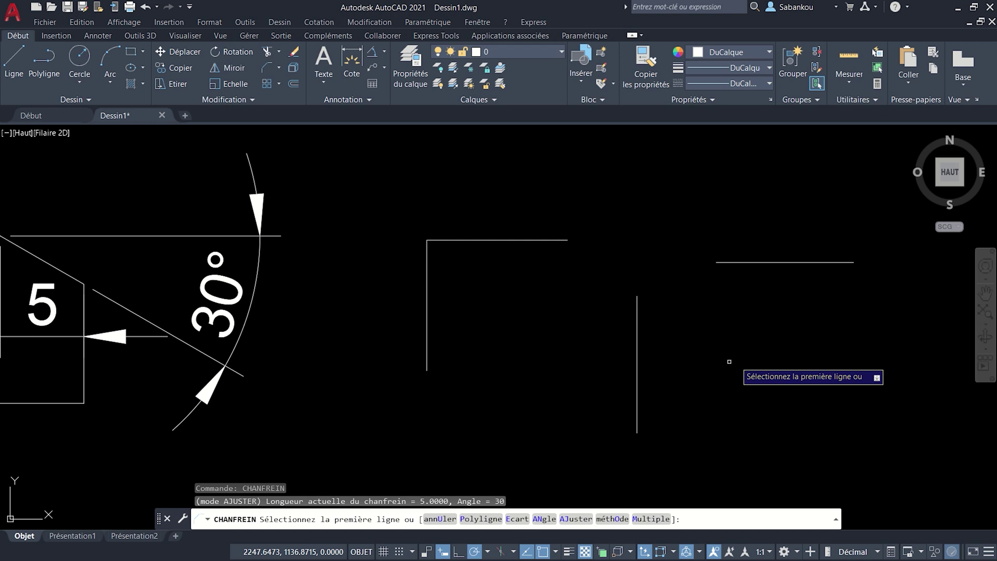
pyautogui.click(637, 339)
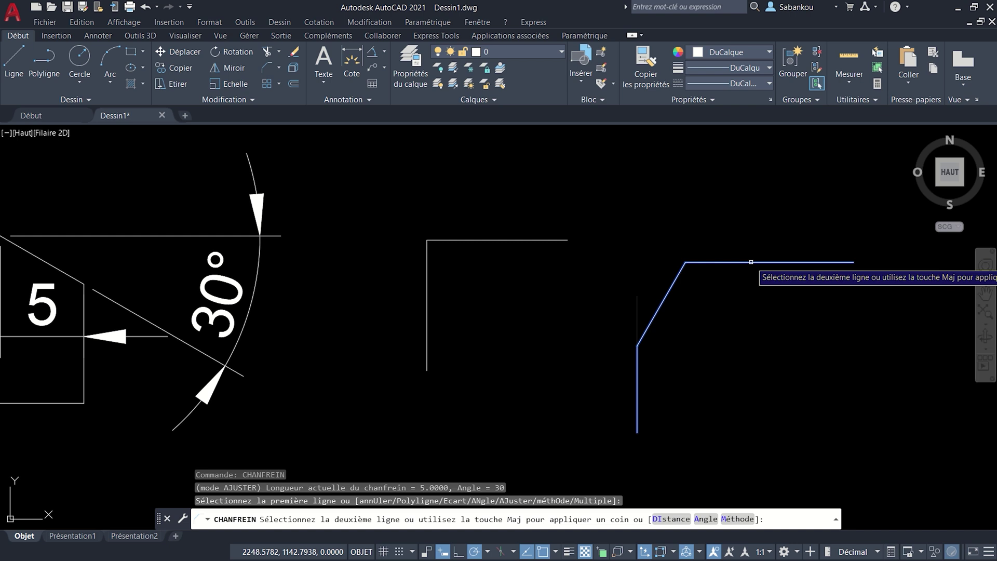
pyautogui.press('shift')
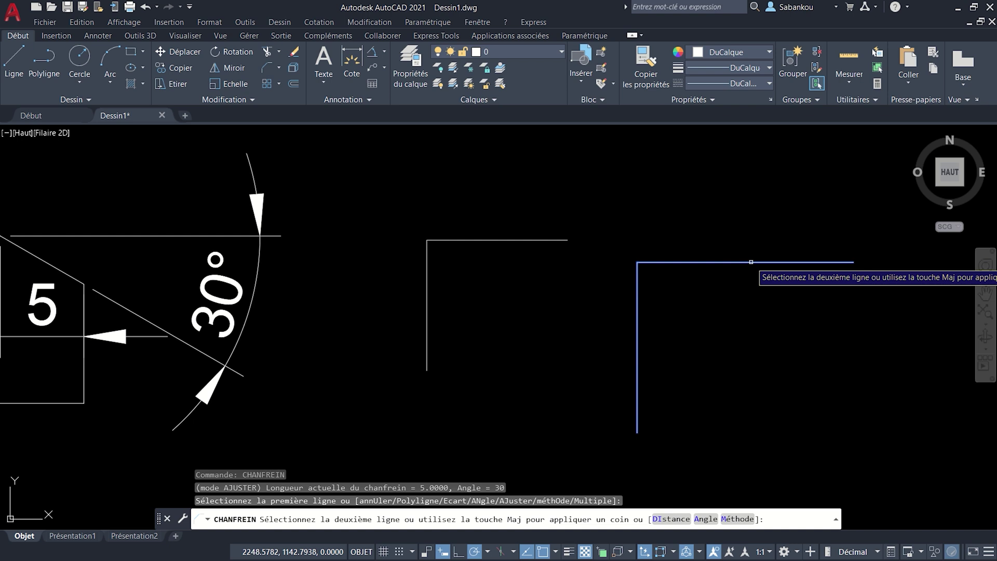
pyautogui.keyDown('shift'); pyautogui.click(751, 261); pyautogui.keyUp('shift')
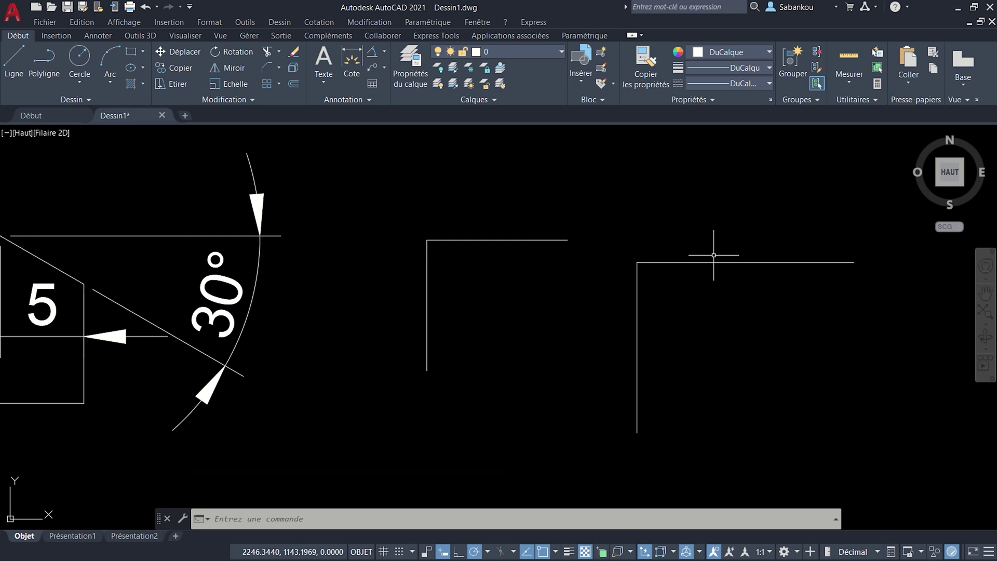
pyautogui.moveTo(796, 306)
pyautogui.mouseDown(button='middle')
pyautogui.moveTo(708, 316)
pyautogui.moveTo(421, 307)
pyautogui.mouseUp(button='middle')
pyautogui.moveTo(835, 285)
pyautogui.mouseDown(button='middle')
pyautogui.moveTo(613, 296)
pyautogui.moveTo(339, 282)
pyautogui.mouseUp(button='middle')
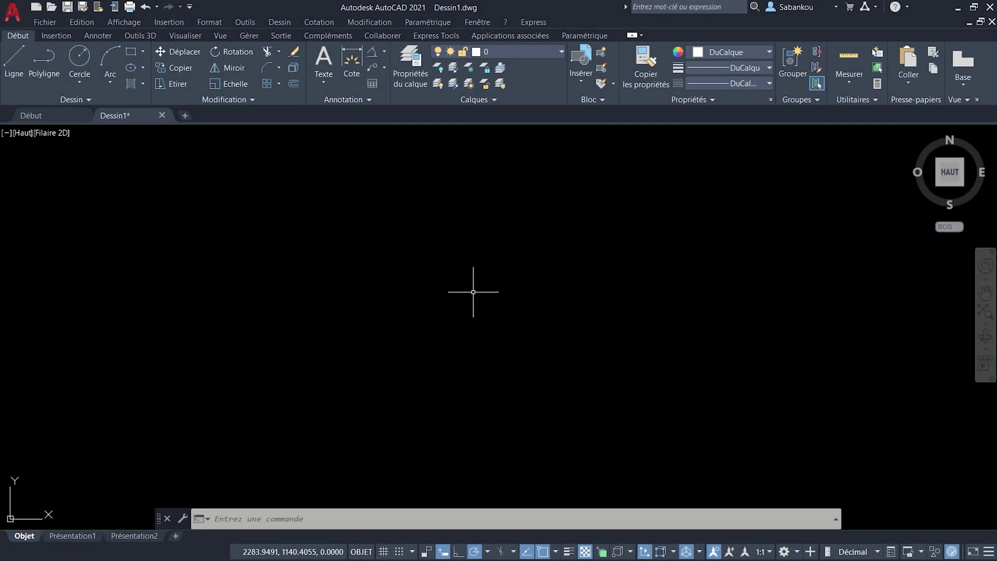
# Try starting the FUSIONNER blend command from the Raccord list, then cancel it
pyautogui.click(279, 67)
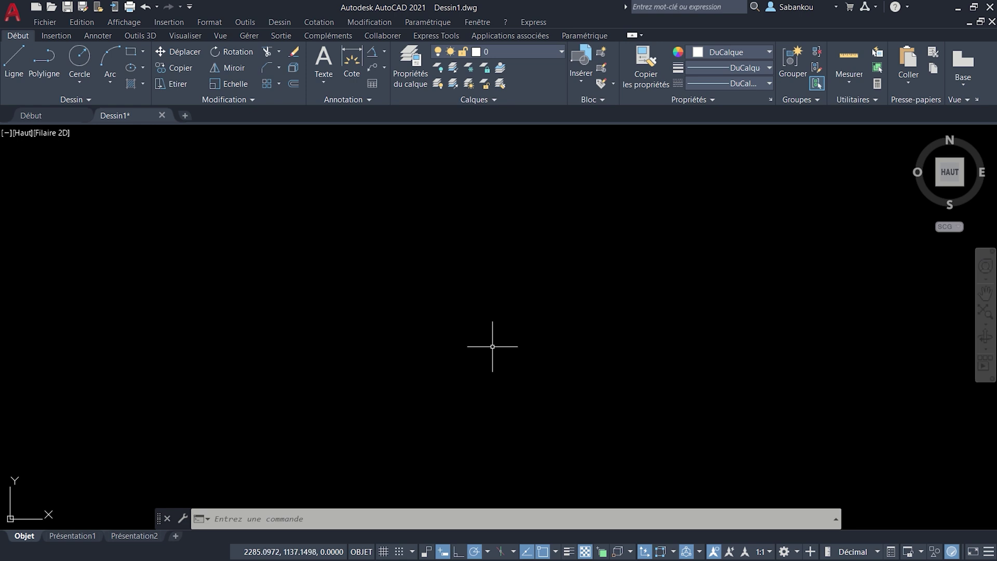
pyautogui.write('FUSION')
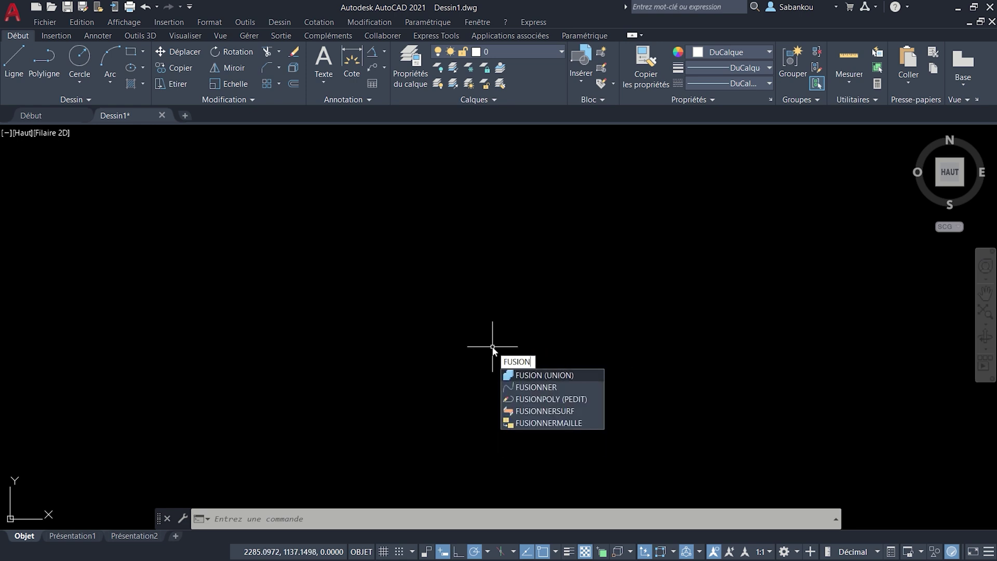
pyautogui.write('NER')
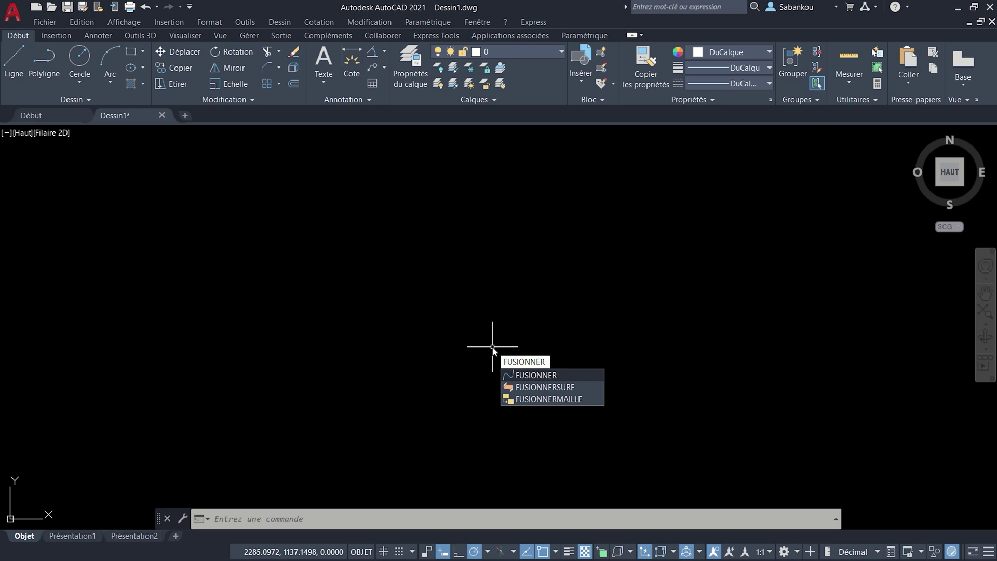
pyautogui.press('Escape')
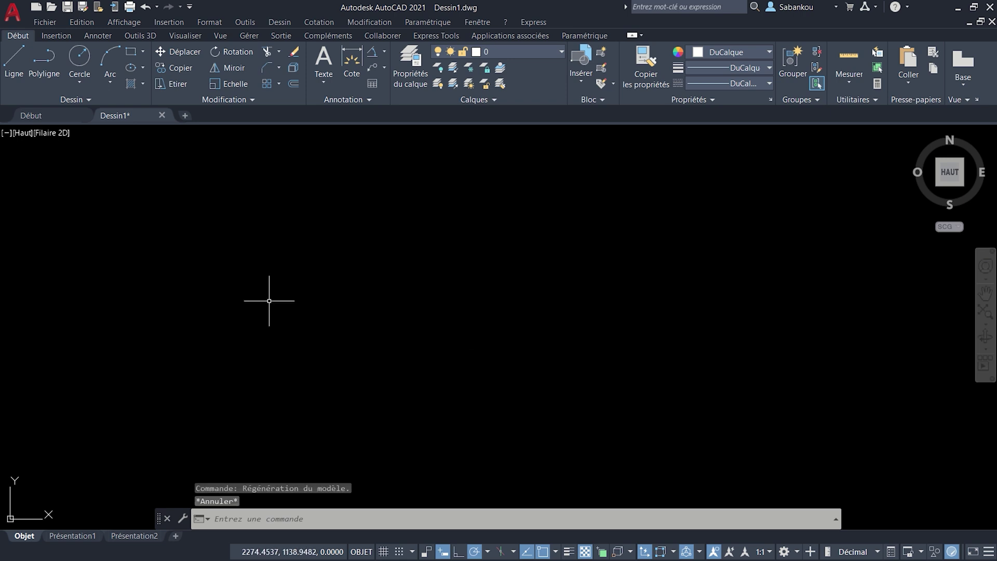
# Draw two 3-point arcs, one arching upward on the left and one curving downward on the right
pyautogui.click(107, 60)
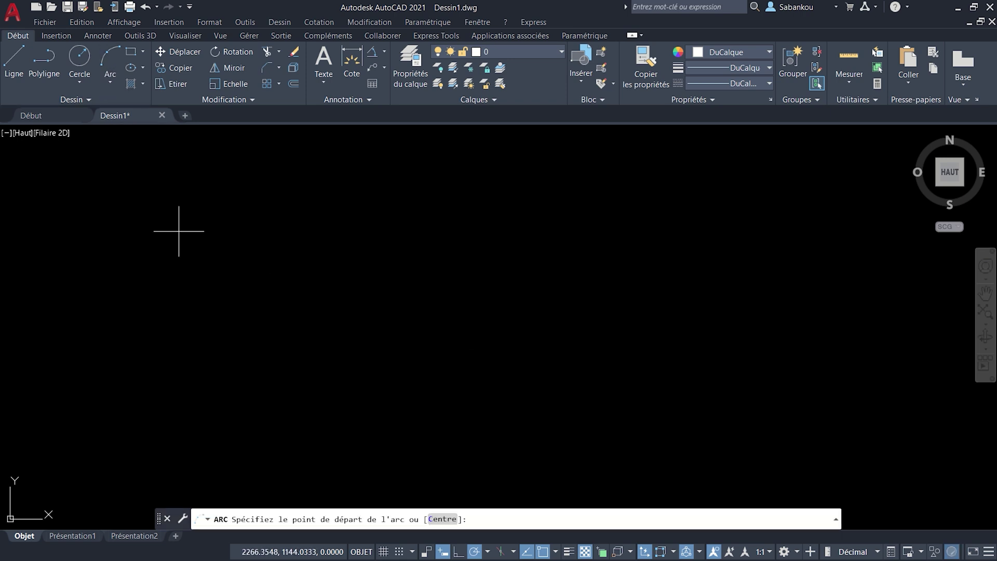
pyautogui.click(404, 279)
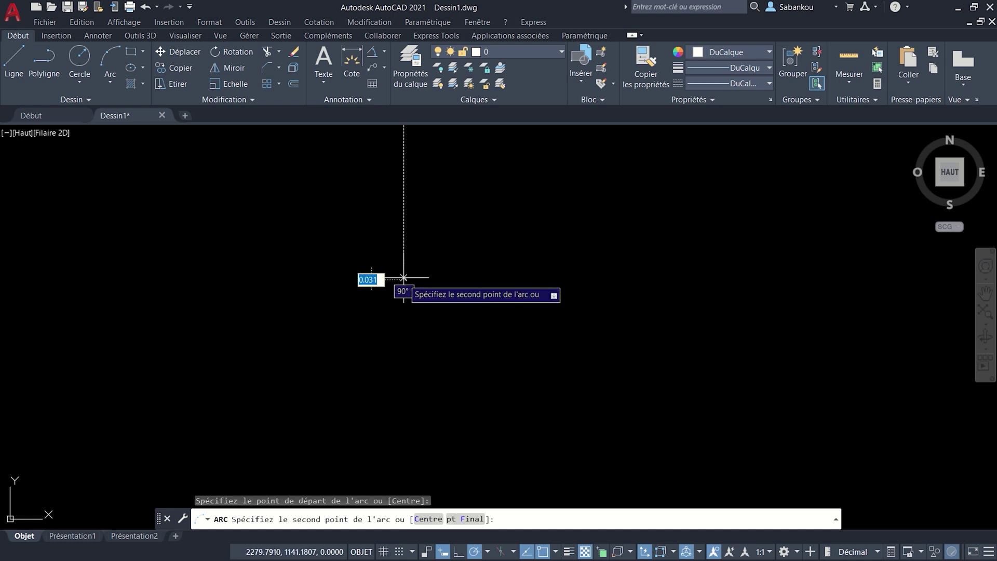
pyautogui.click(308, 241)
pyautogui.click(237, 327)
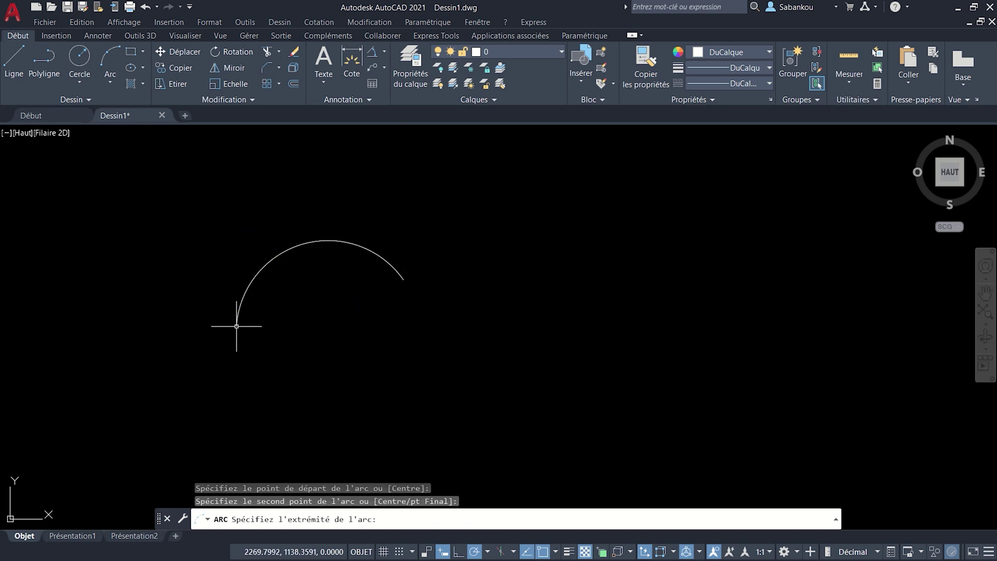
pyautogui.press('Return')
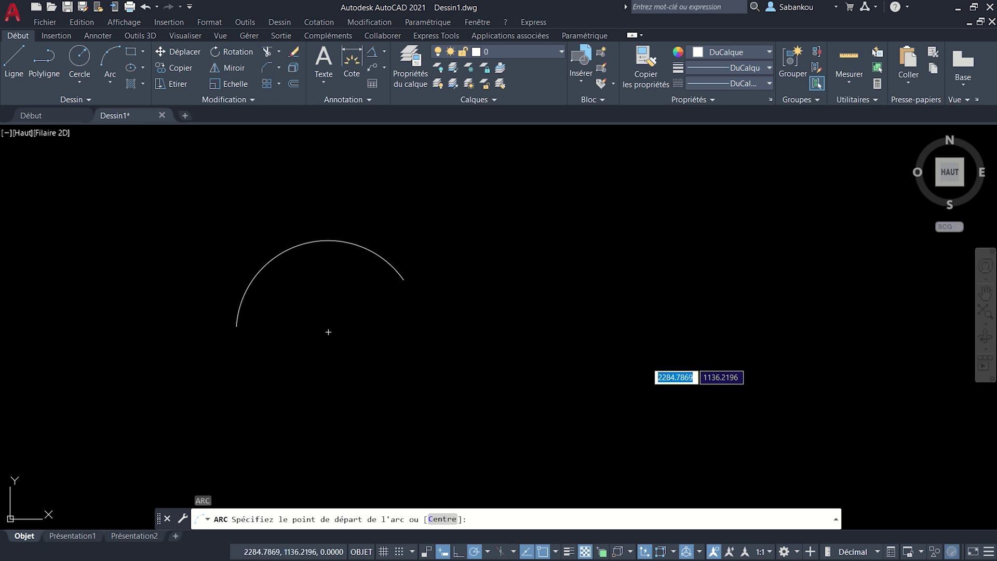
pyautogui.click(487, 362)
pyautogui.click(589, 419)
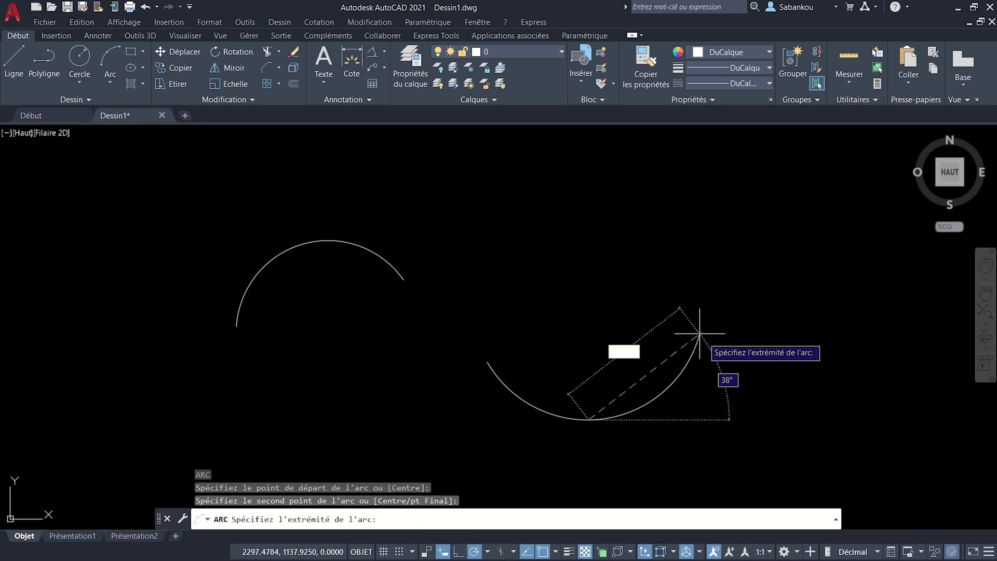
pyautogui.click(700, 324)
pyautogui.press('Return')
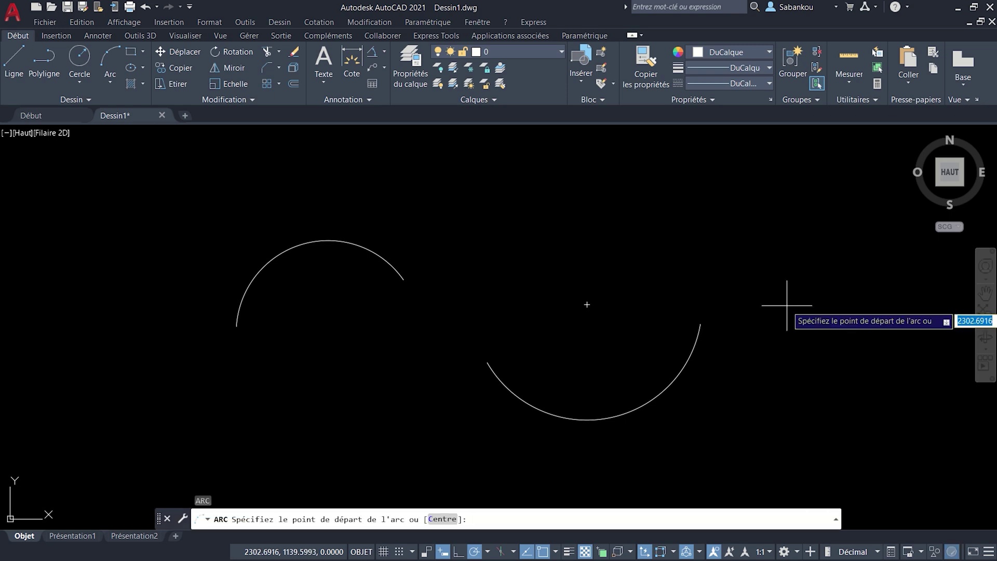
pyautogui.press('Escape')
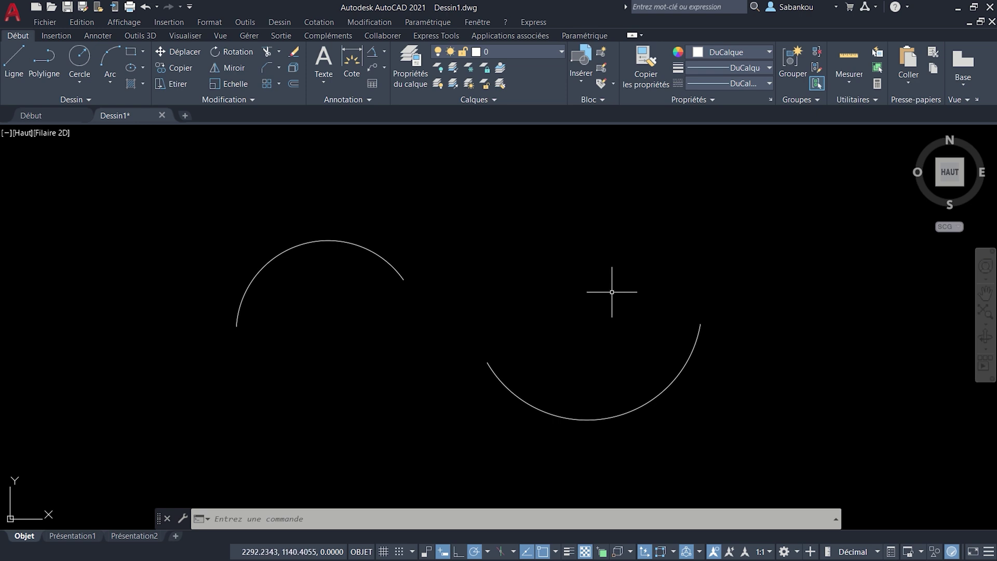
# Blend the upper arc into the lower arc with FUSIONNER to form a smooth S-curve
pyautogui.write('FUSIO')
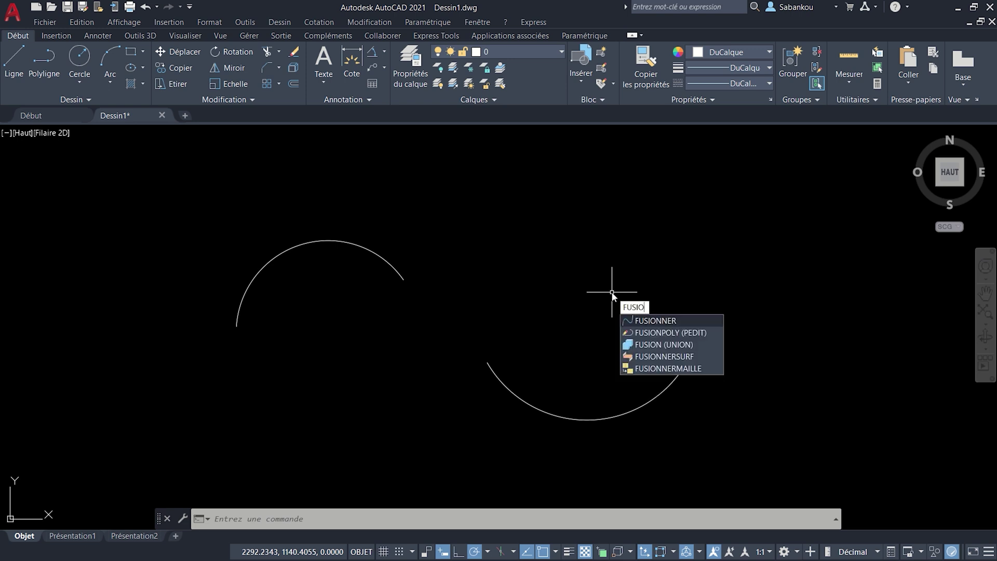
pyautogui.write('NNER')
pyautogui.press('Return')
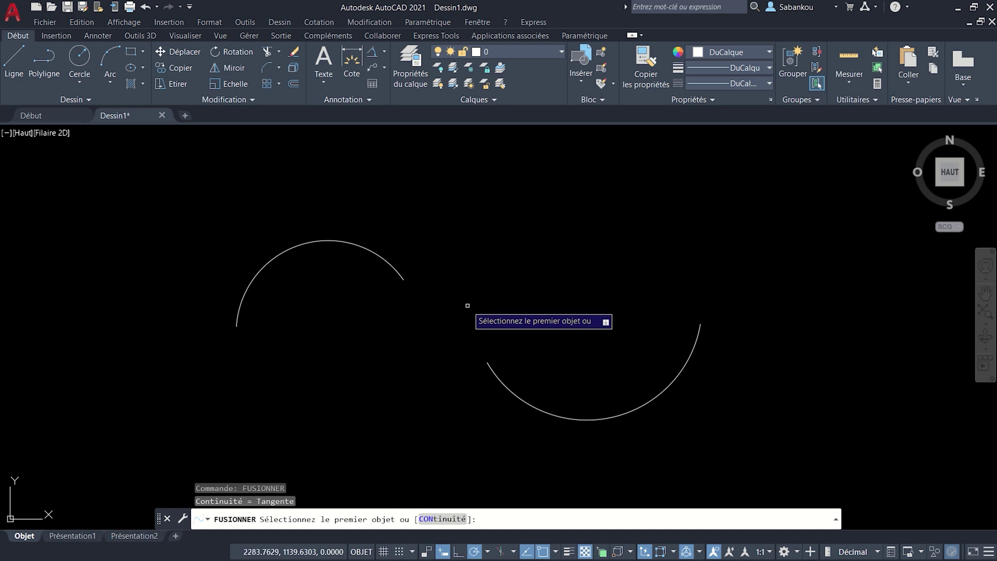
pyautogui.click(401, 276)
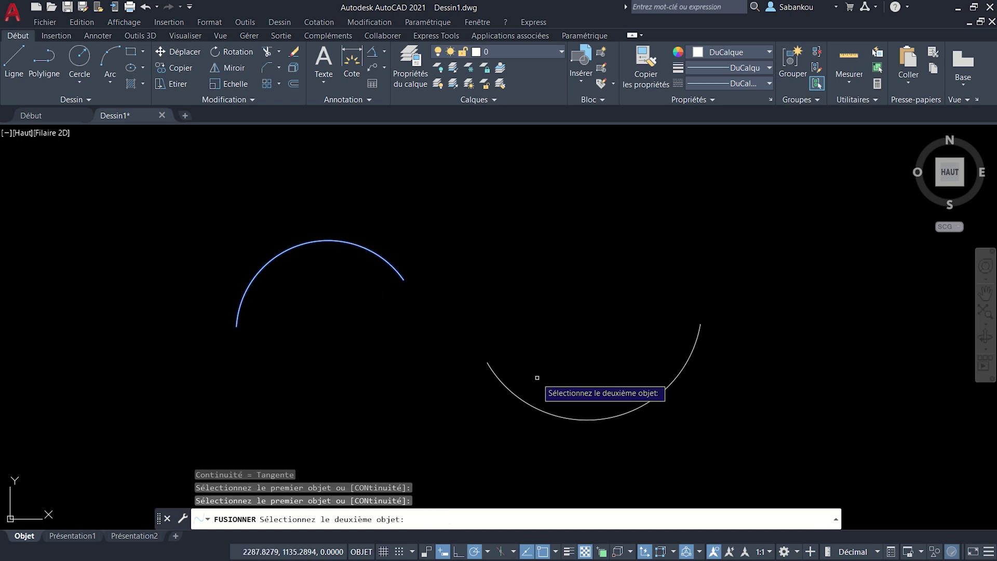
pyautogui.click(518, 396)
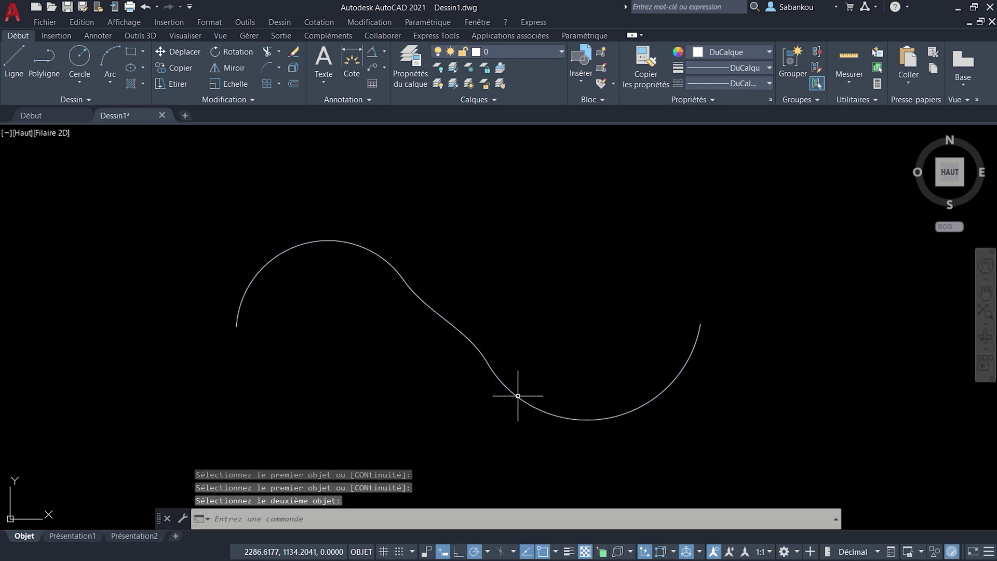